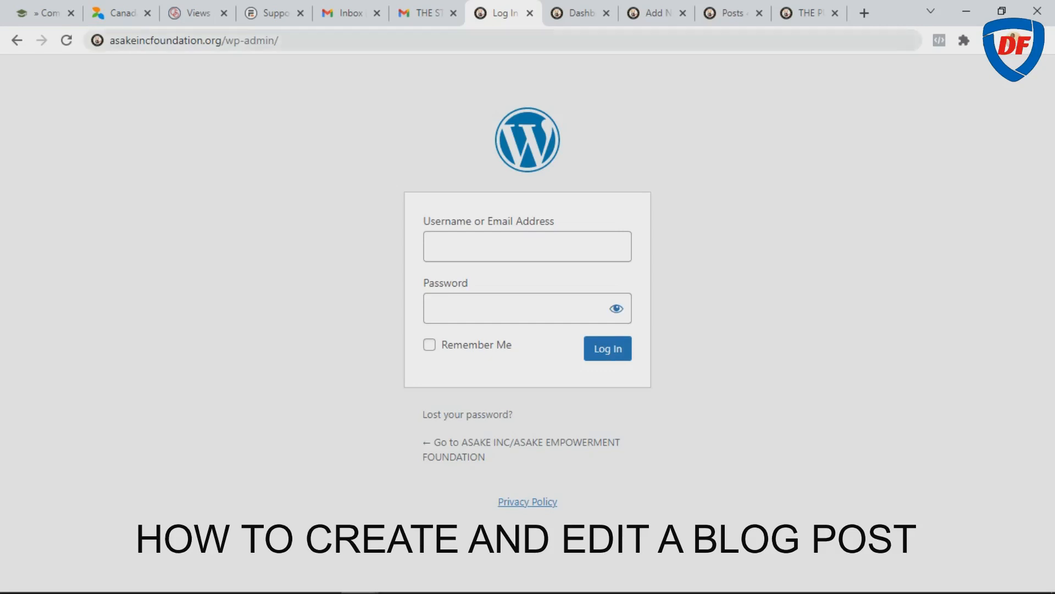
Examine the site's admin login address and the WordPress dashboard with its widgets and navigation sections.
click(231, 40)
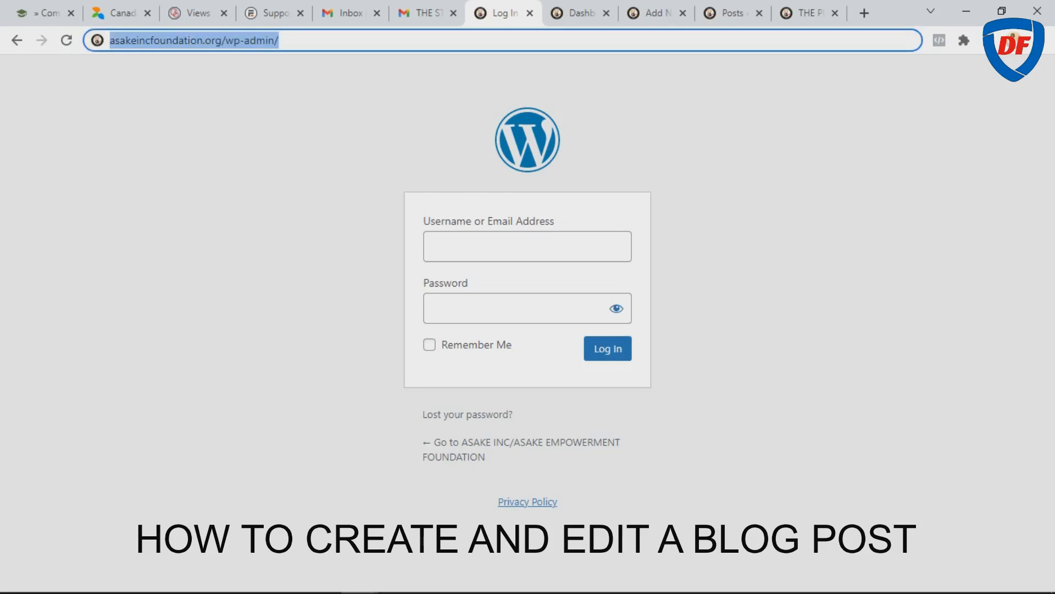
key(Escape)
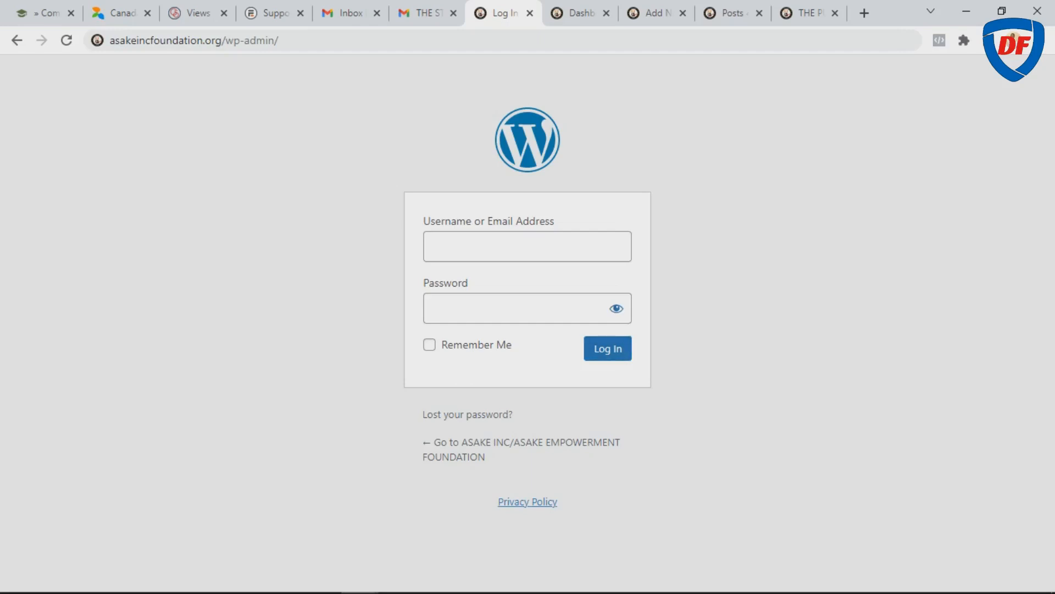
key(ctrl+Tab)
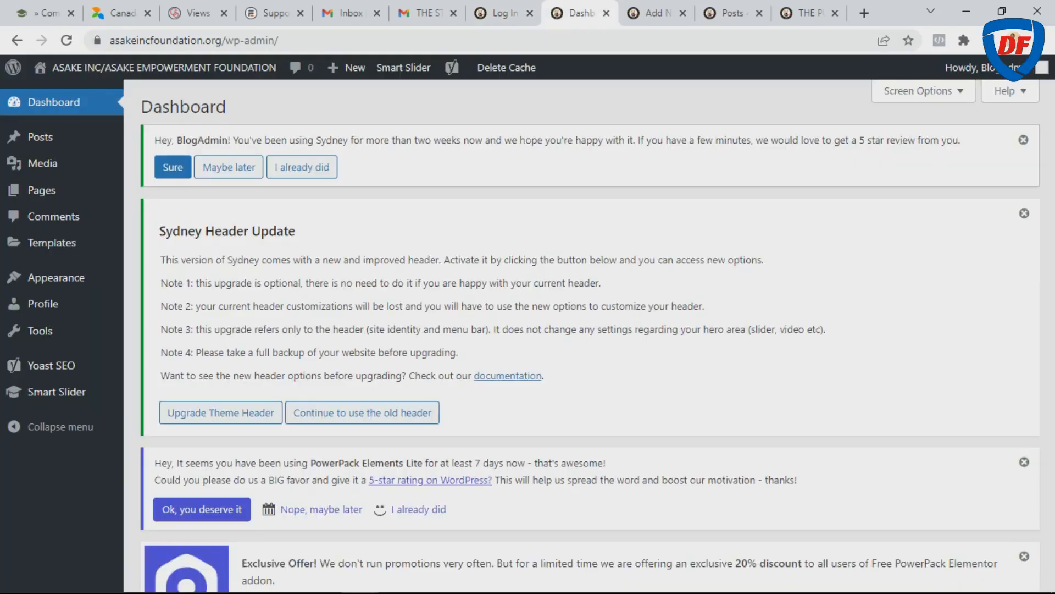
scroll(589, 335, down, 3)
scroll(590, 335, down, 3)
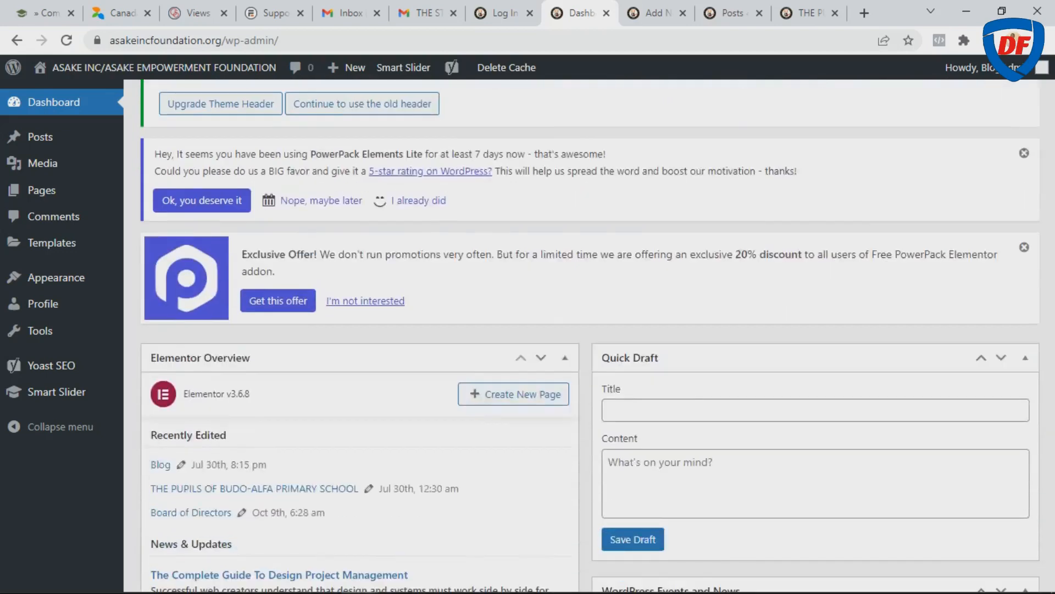
scroll(590, 335, up, 6)
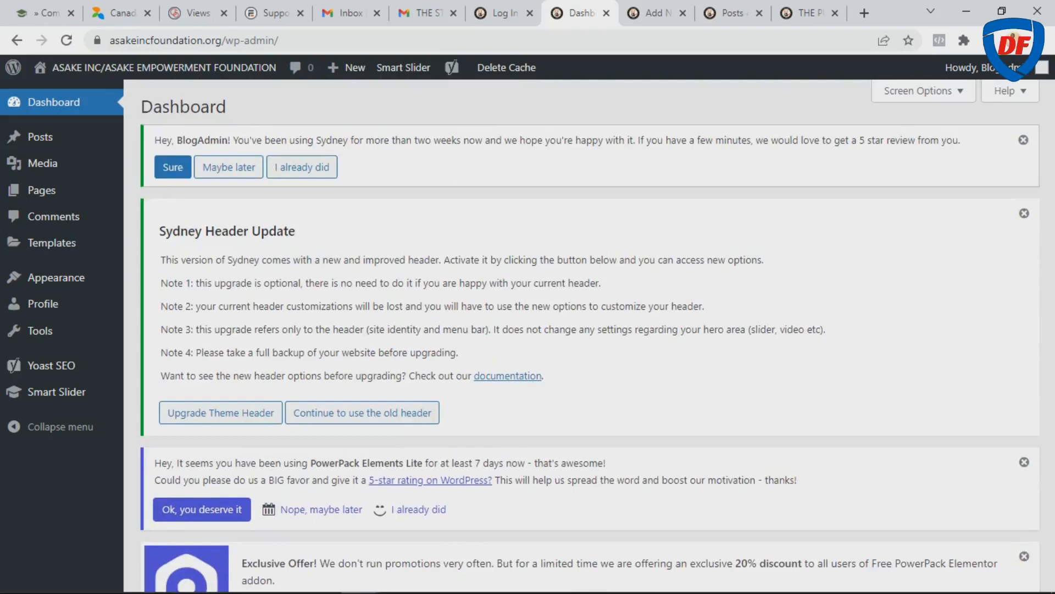
mouse_move(43, 163)
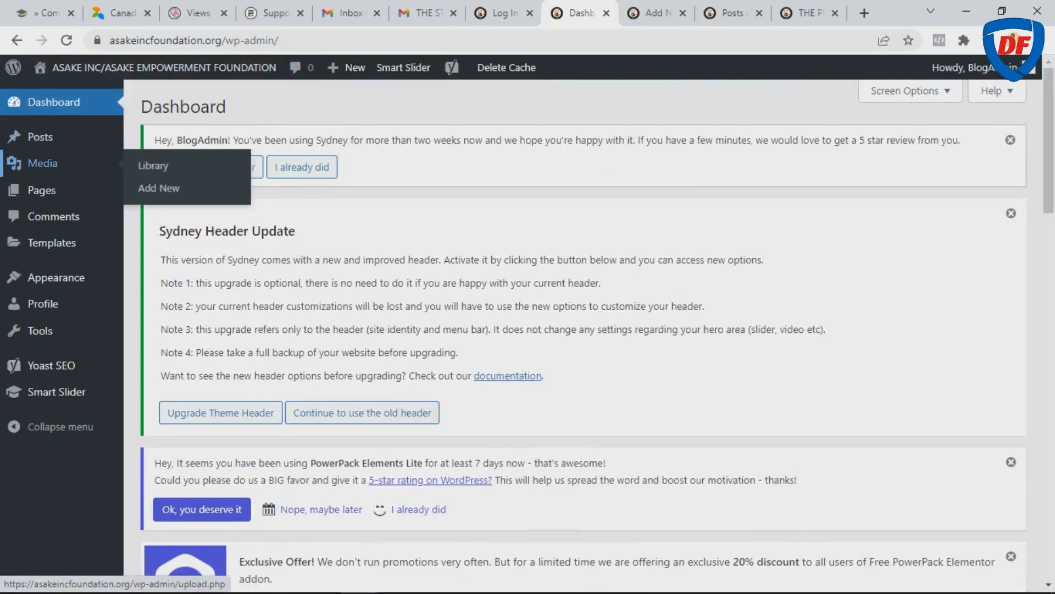
mouse_move(40, 137)
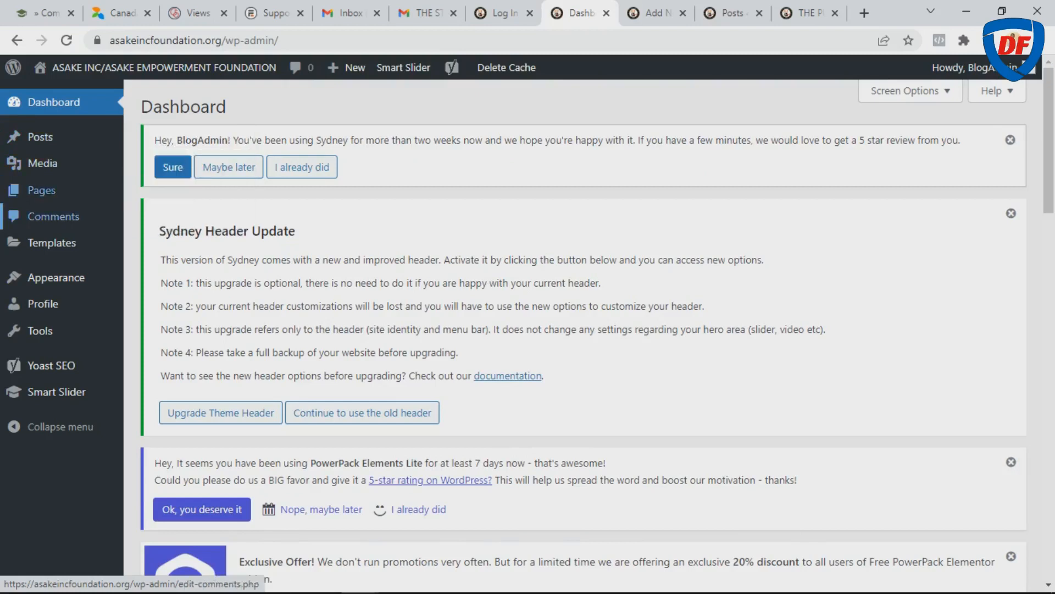
mouse_move(52, 242)
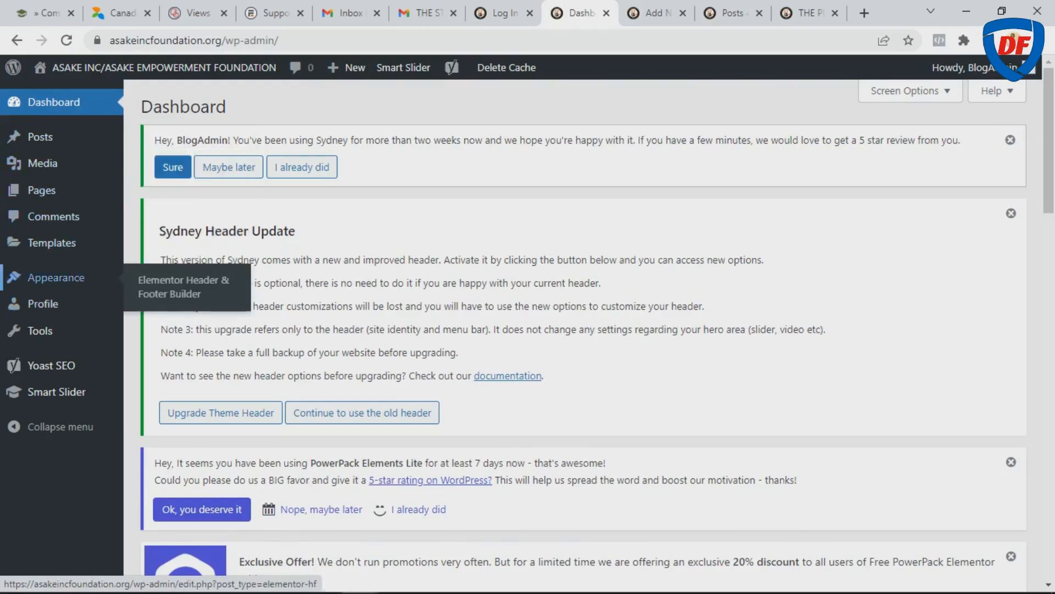
mouse_move(41, 190)
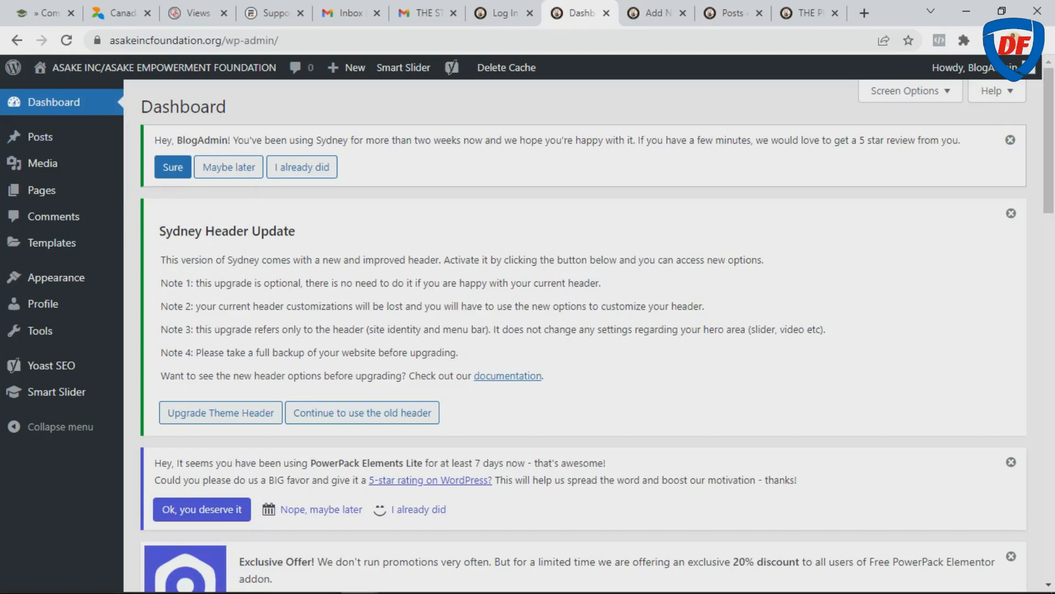
Title the new post "THE PUPILS OF BUDO-ALFA PRIMARY SCHOOL", copying the heading from the story email in Gmail.
click(654, 14)
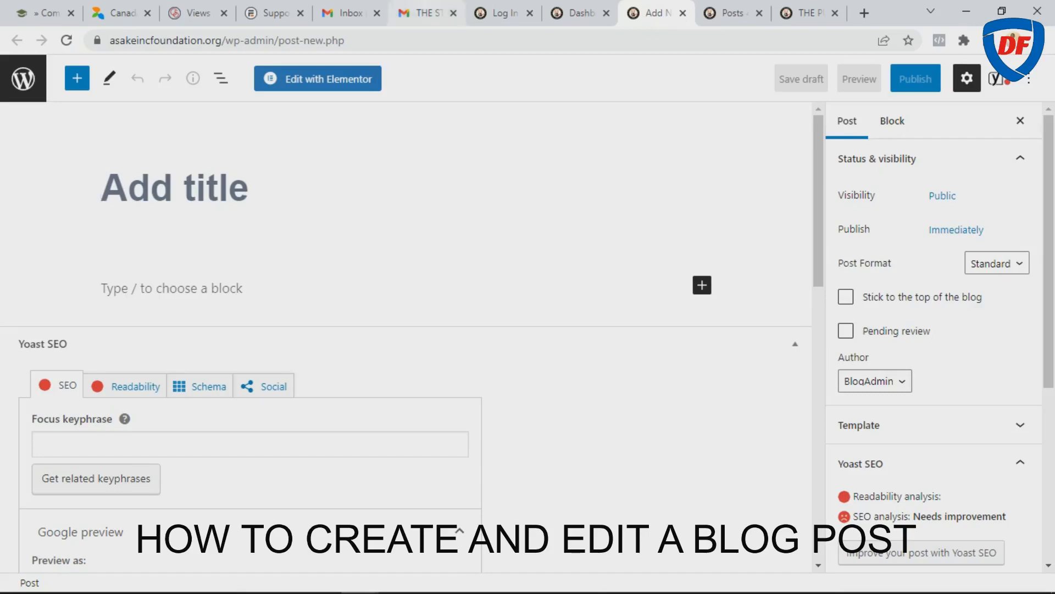
click(423, 13)
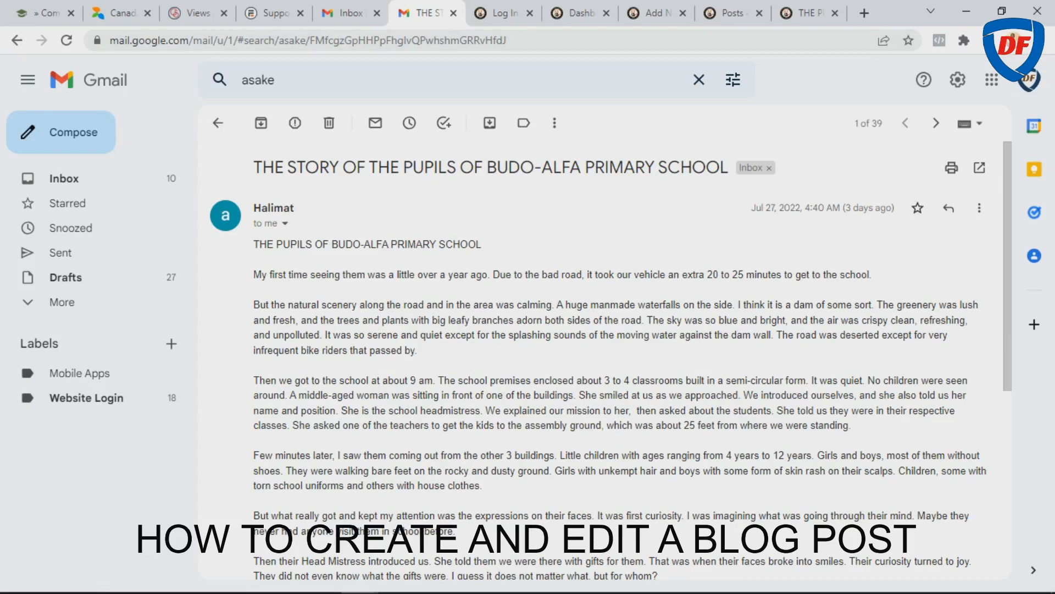
drag(481, 244, 260, 244)
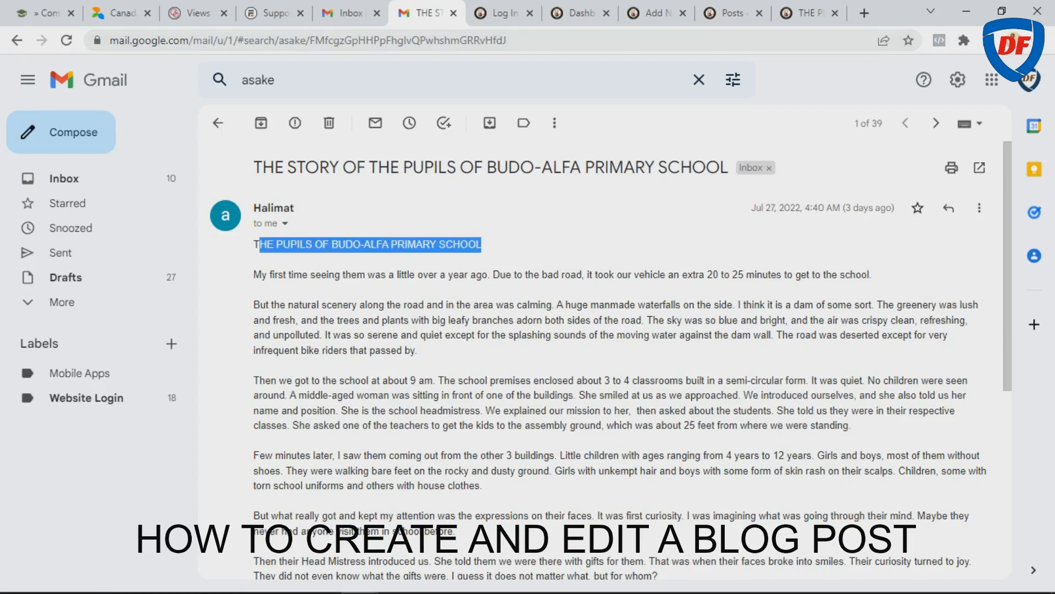
drag(259, 244, 253, 244)
key(ctrl+c)
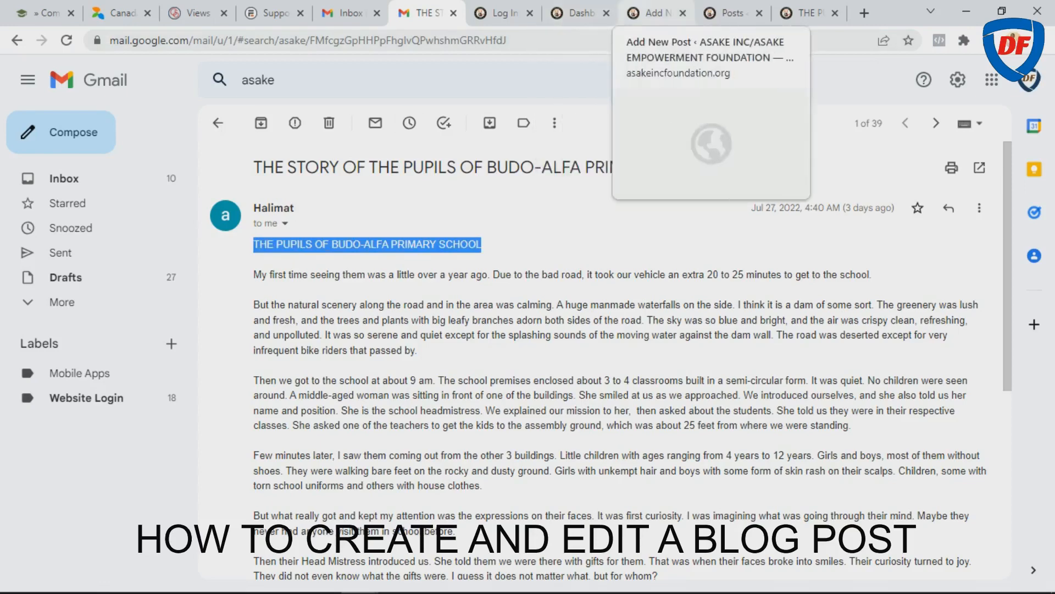
click(650, 13)
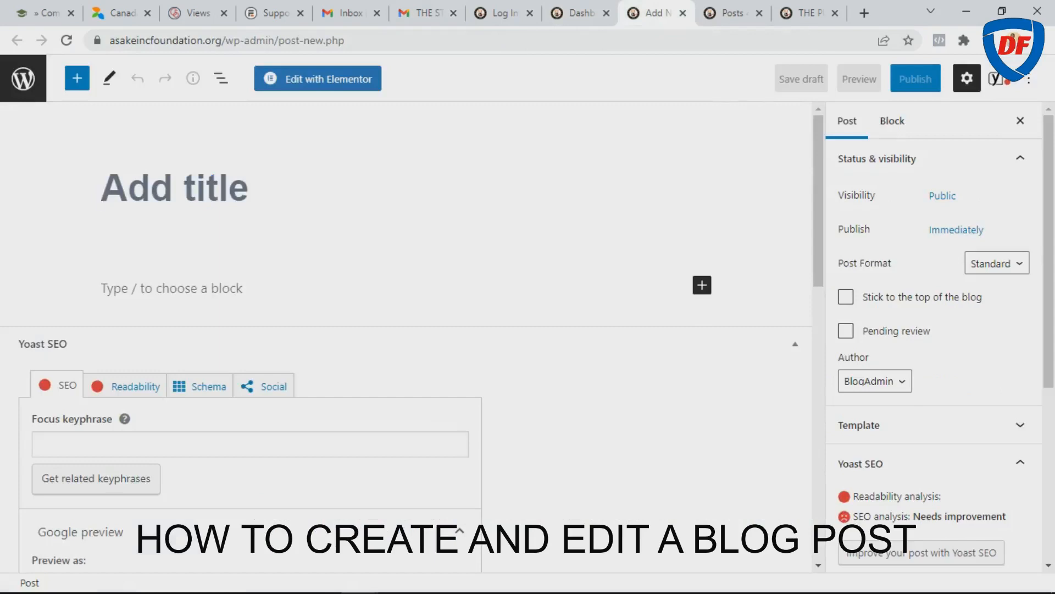
key(ctrl+v)
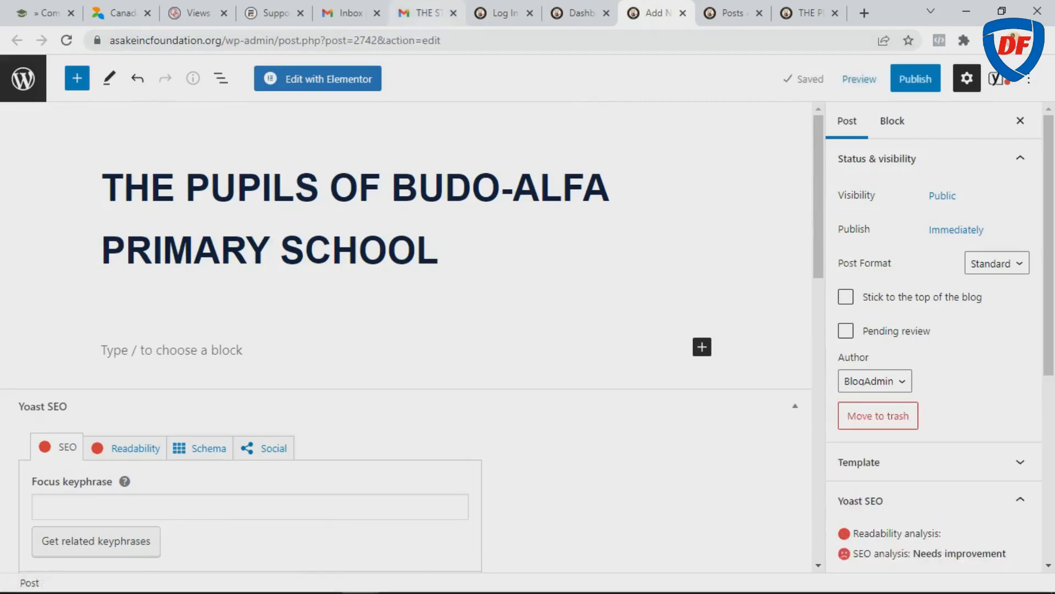
Copy the story's body text below the heading in the Gmail message and return to the new post editor.
click(426, 13)
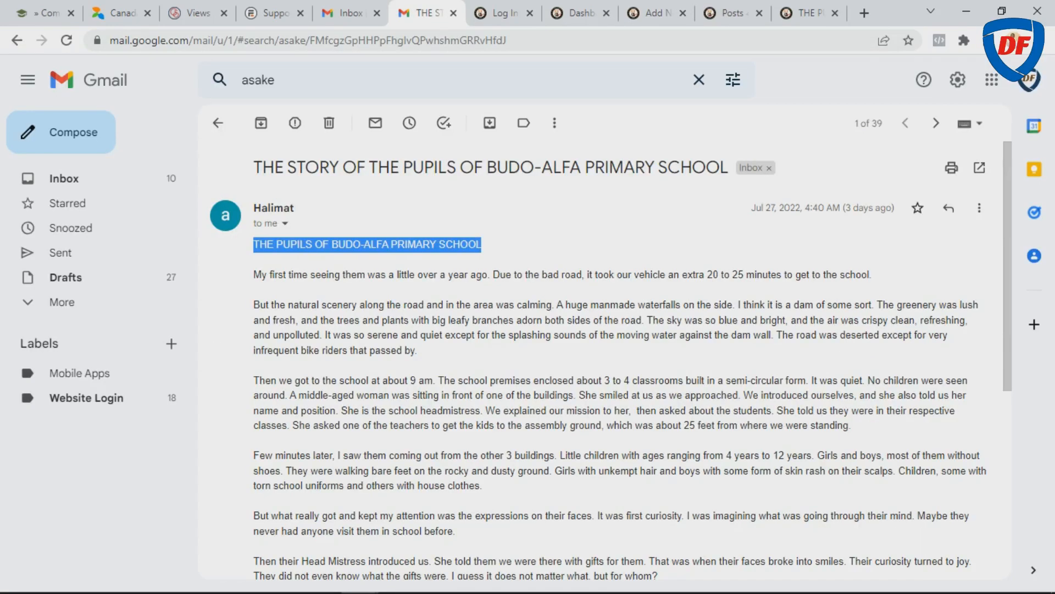
click(254, 274)
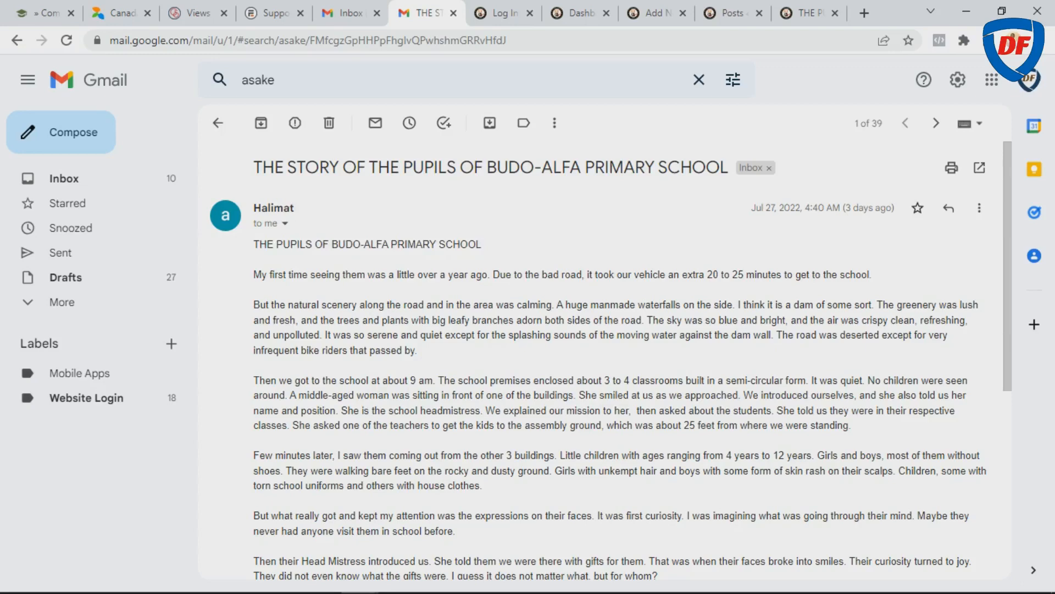
drag(254, 274, 801, 383)
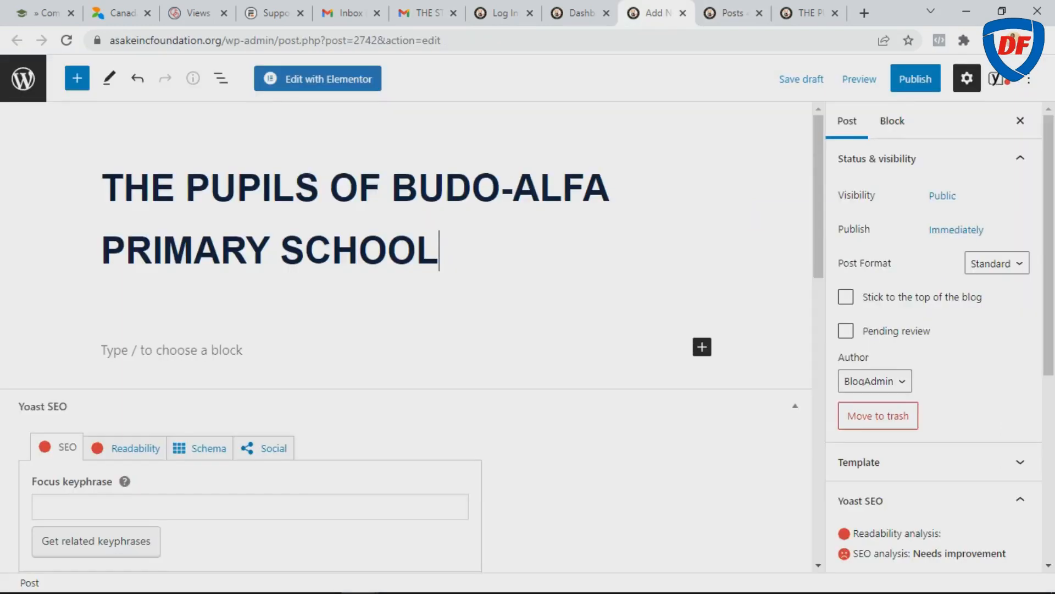
click(654, 13)
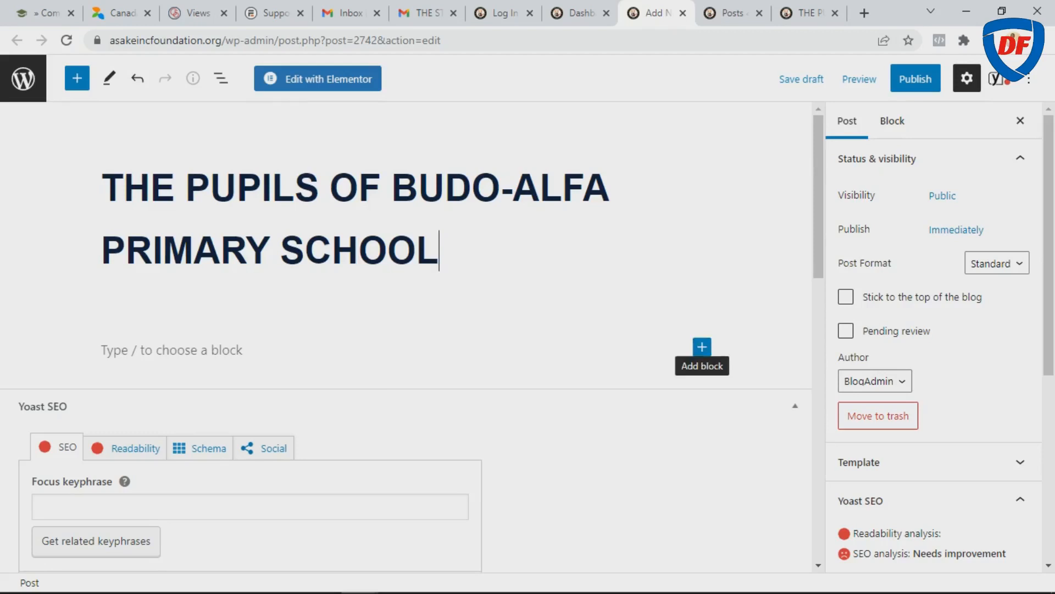
Add a Paragraph block below the post title and paste the copied story text into it.
click(702, 346)
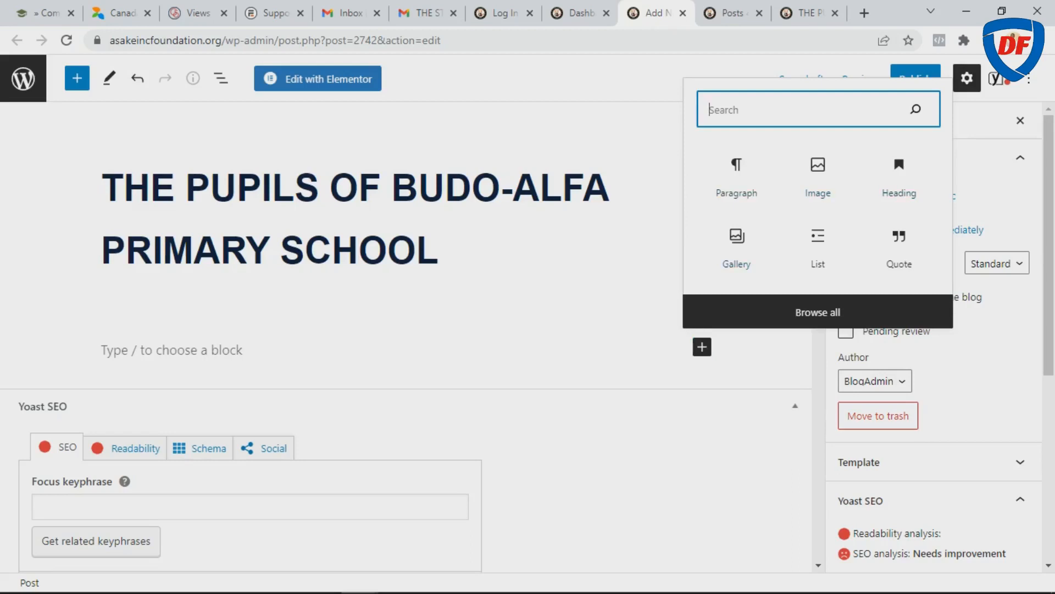
click(817, 312)
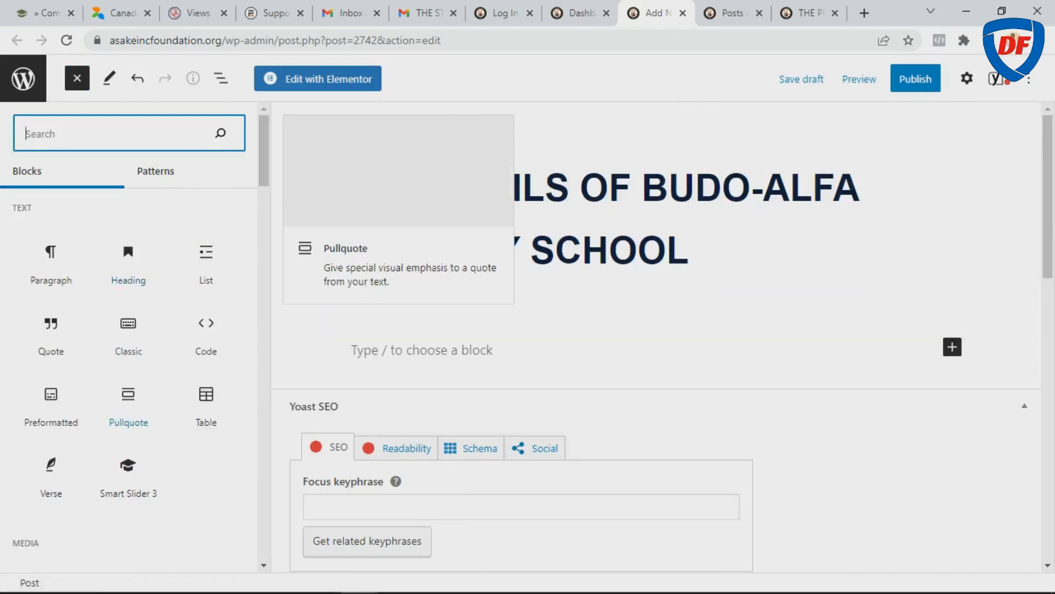
scroll(129, 380, down, 3)
scroll(129, 357, down, 3)
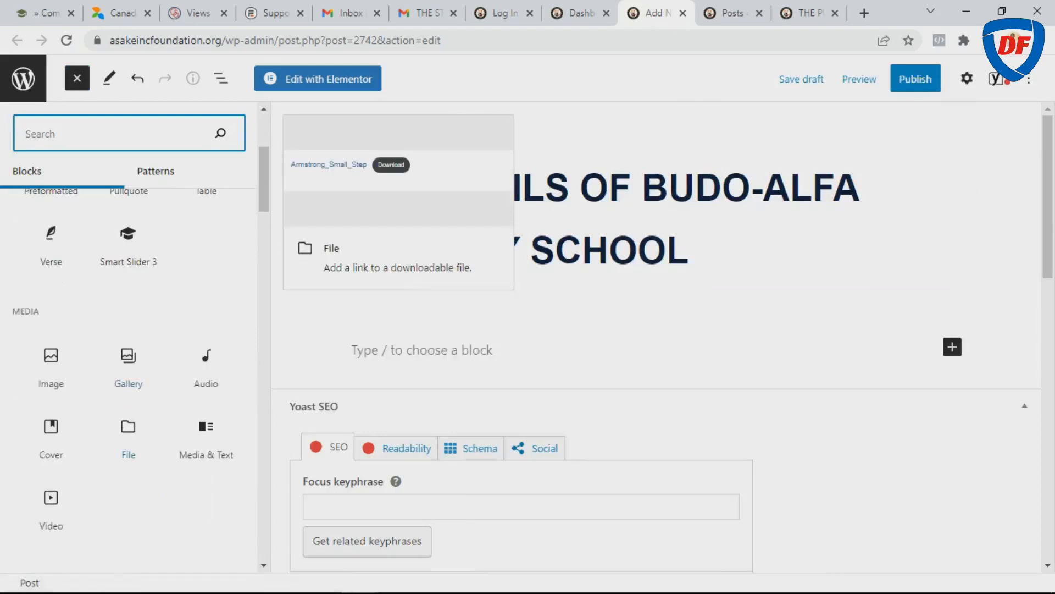
scroll(128, 358, up, 4)
scroll(128, 357, down, 14)
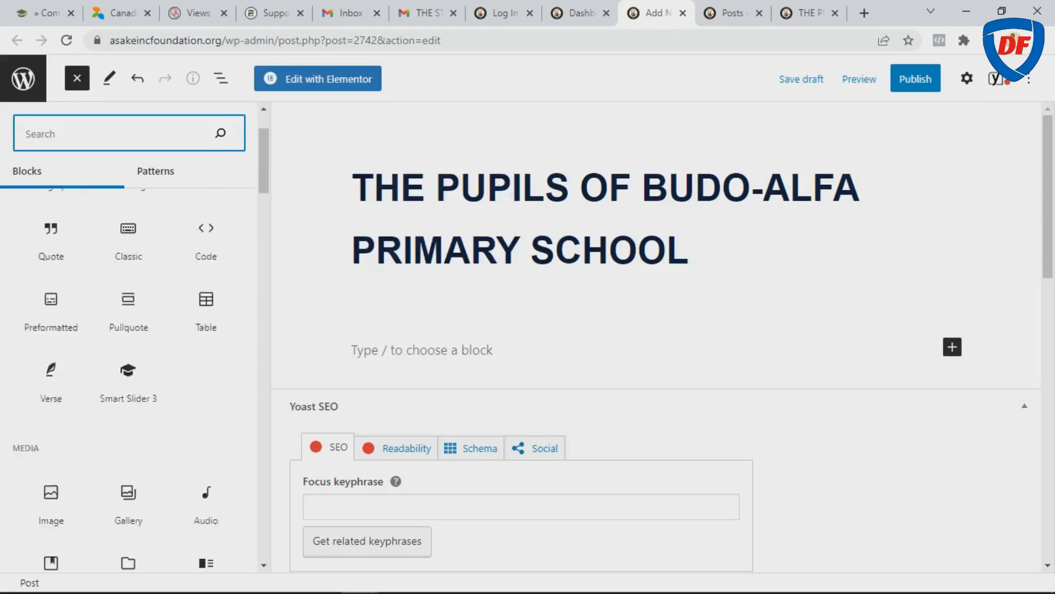
scroll(128, 401, up, 10)
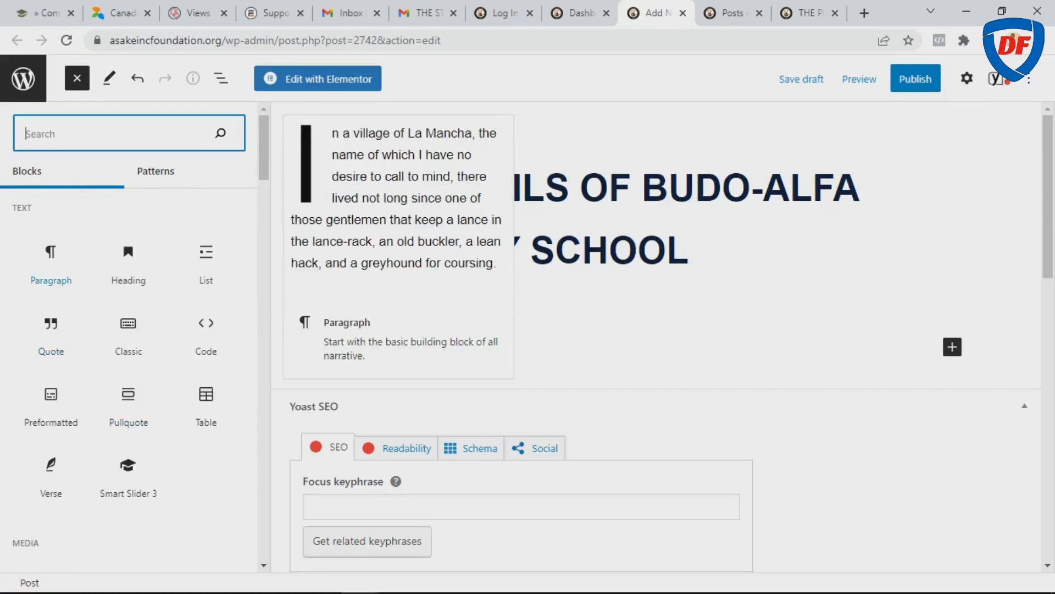
click(51, 263)
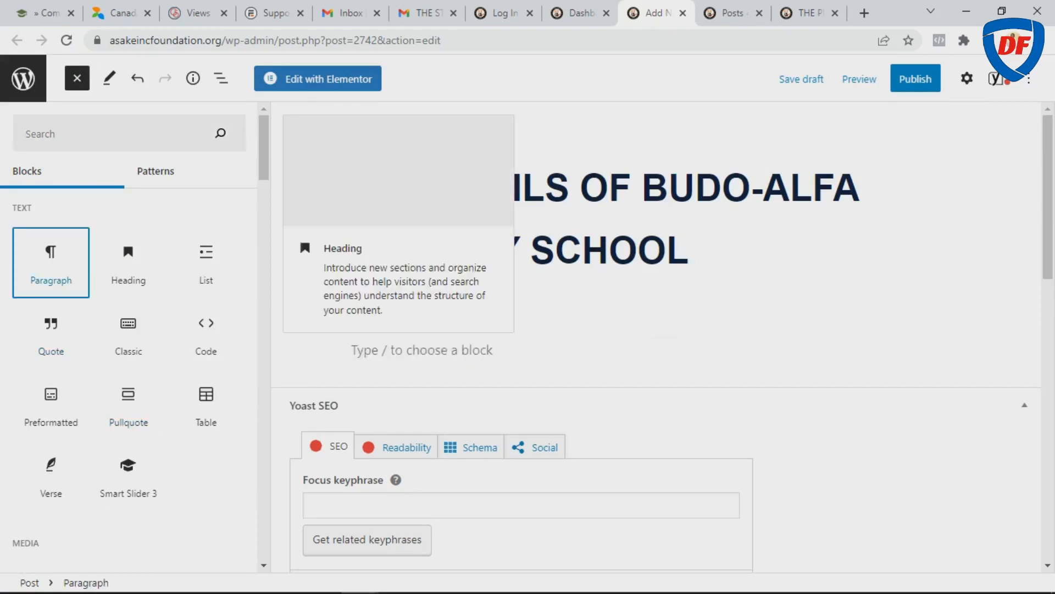
click(422, 350)
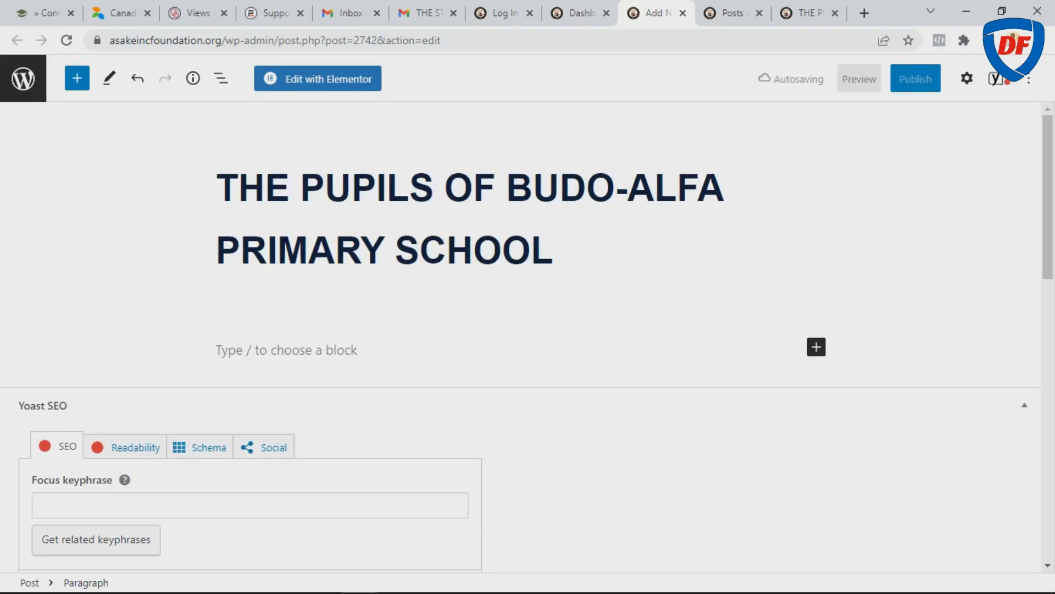
key(ctrl+v)
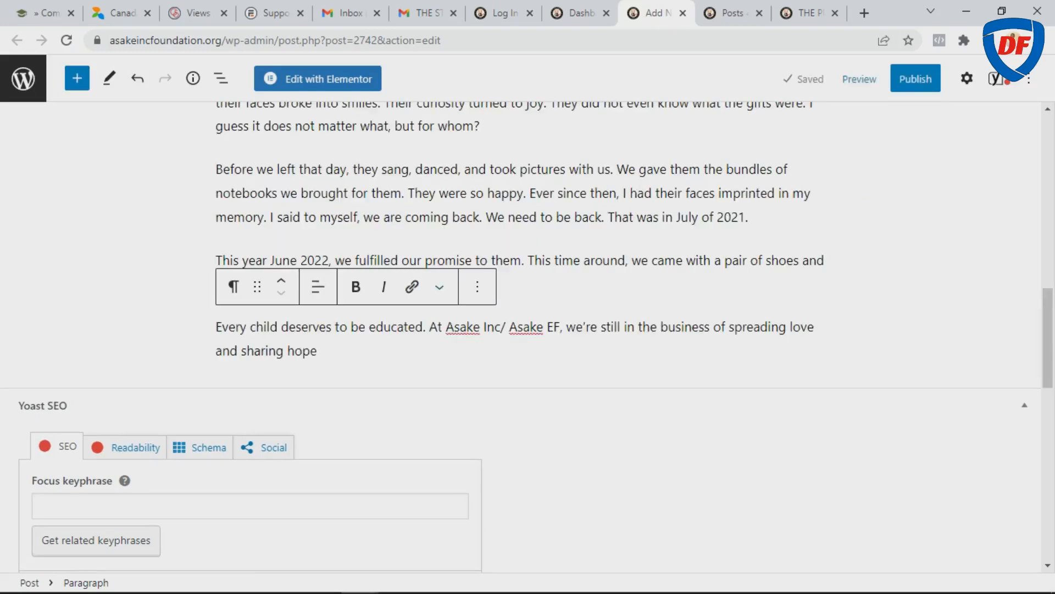
Read through the pasted story paragraphs in the post to check their content and layout.
scroll(440, 288, up, 12)
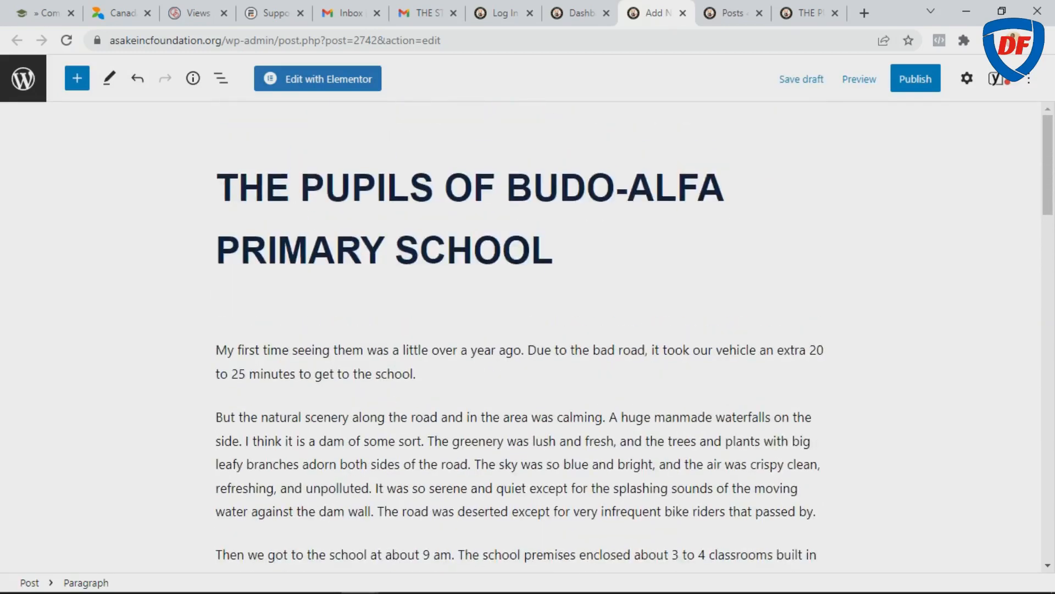
scroll(522, 336, down, 4)
click(382, 347)
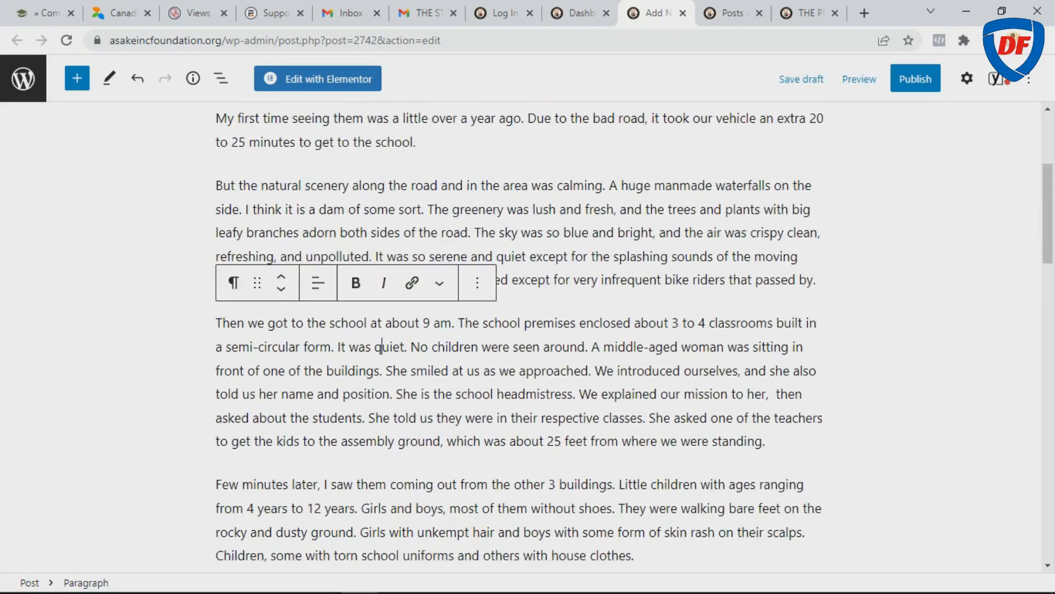
scroll(388, 286, up, 3)
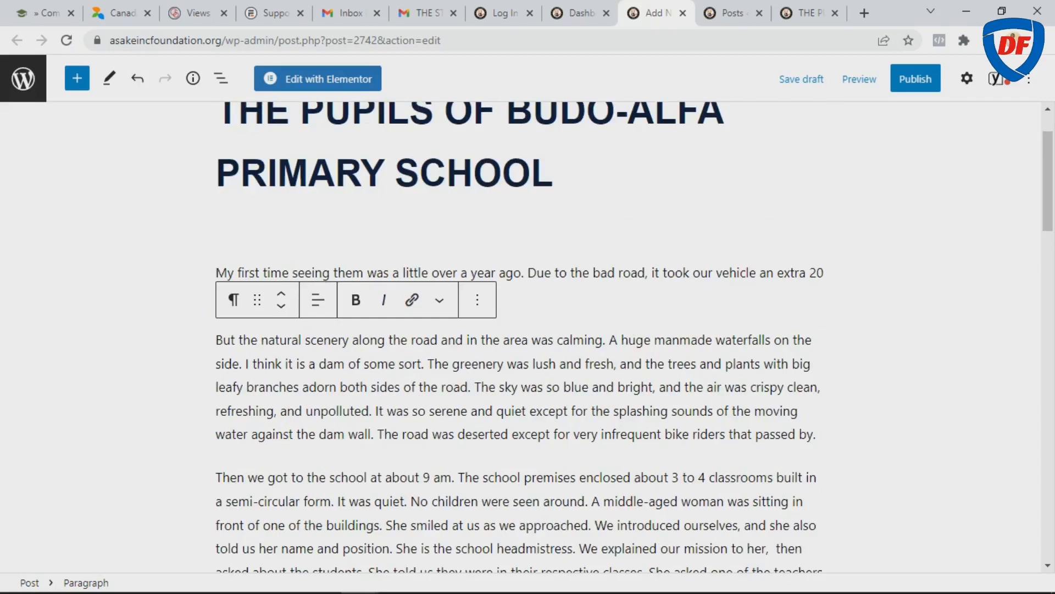
scroll(388, 363, down, 18)
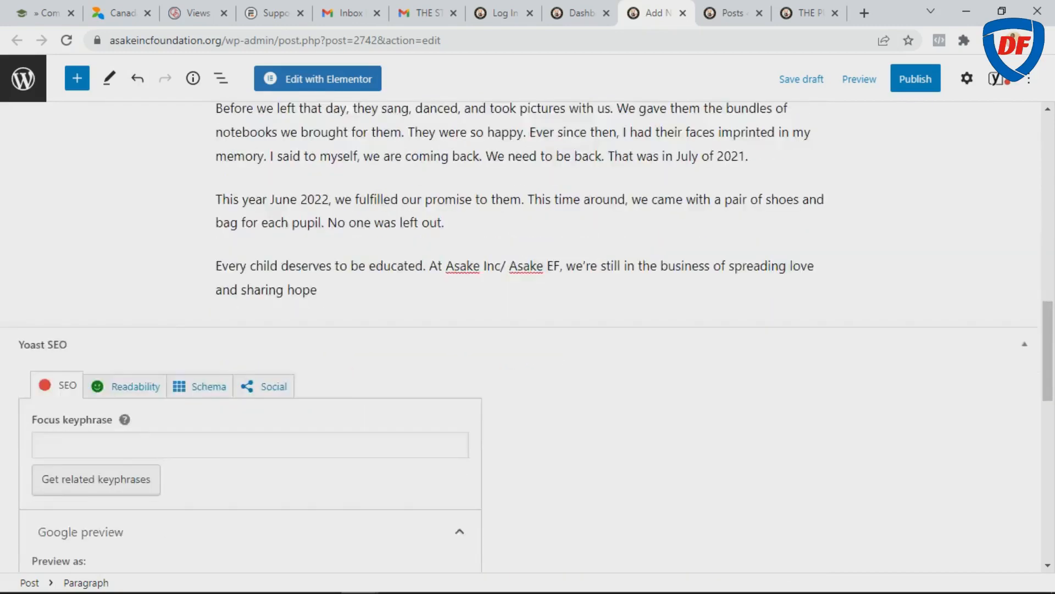
scroll(388, 363, up, 15)
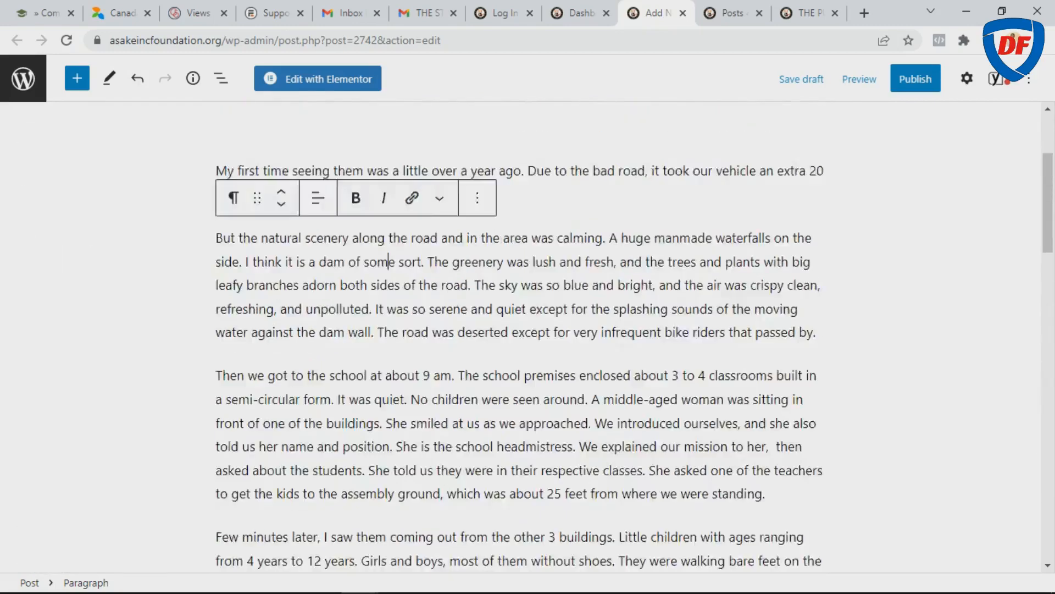
key(Escape)
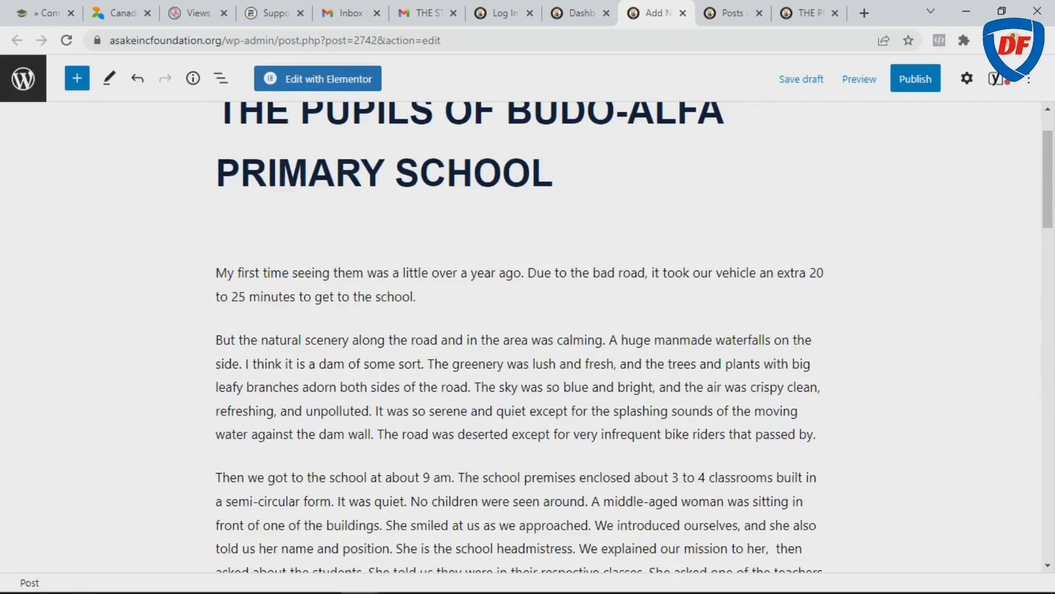
click(388, 455)
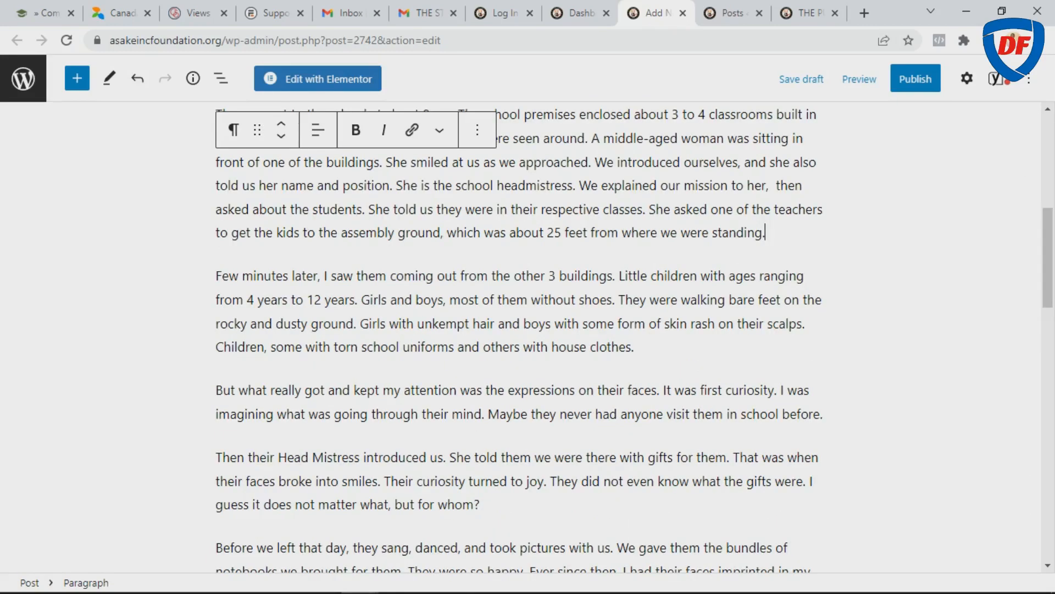
scroll(520, 280, down, 3)
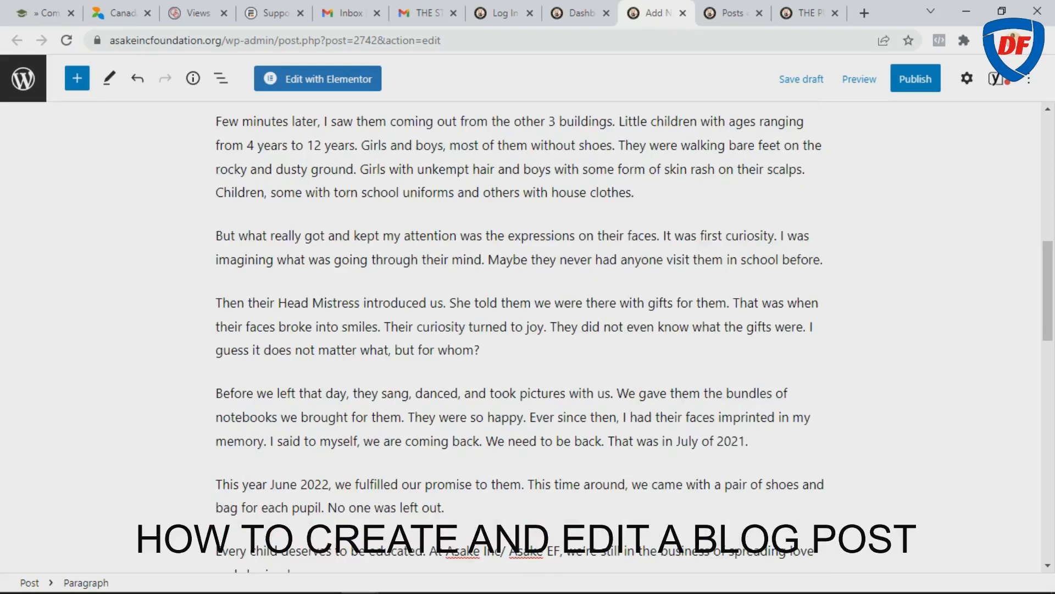
Insert an Image block between the opening paragraph and the paragraph starting "But the natural scenery along the road".
scroll(519, 329, up, 10)
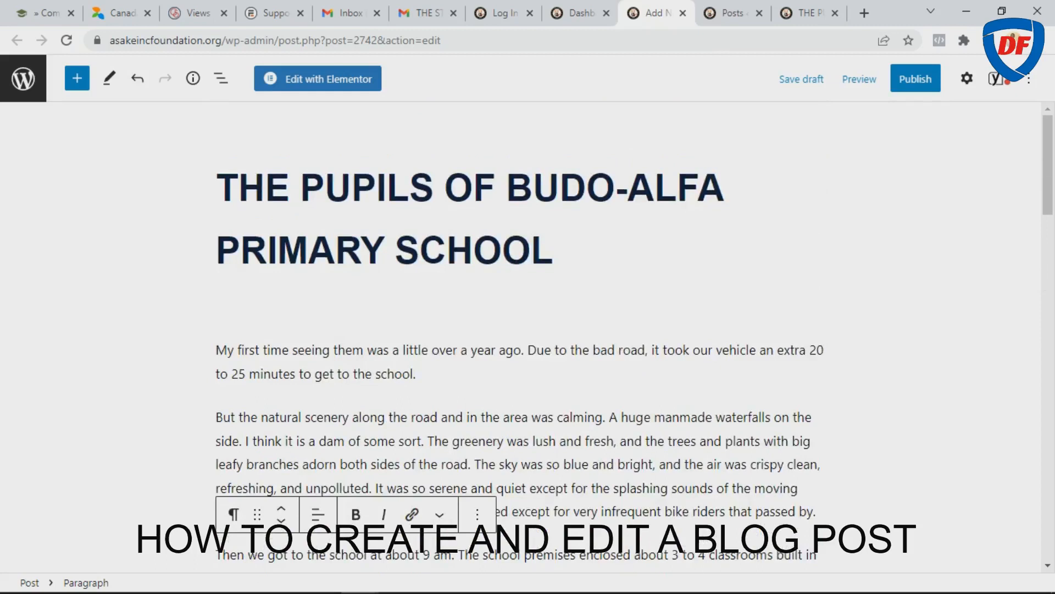
click(420, 375)
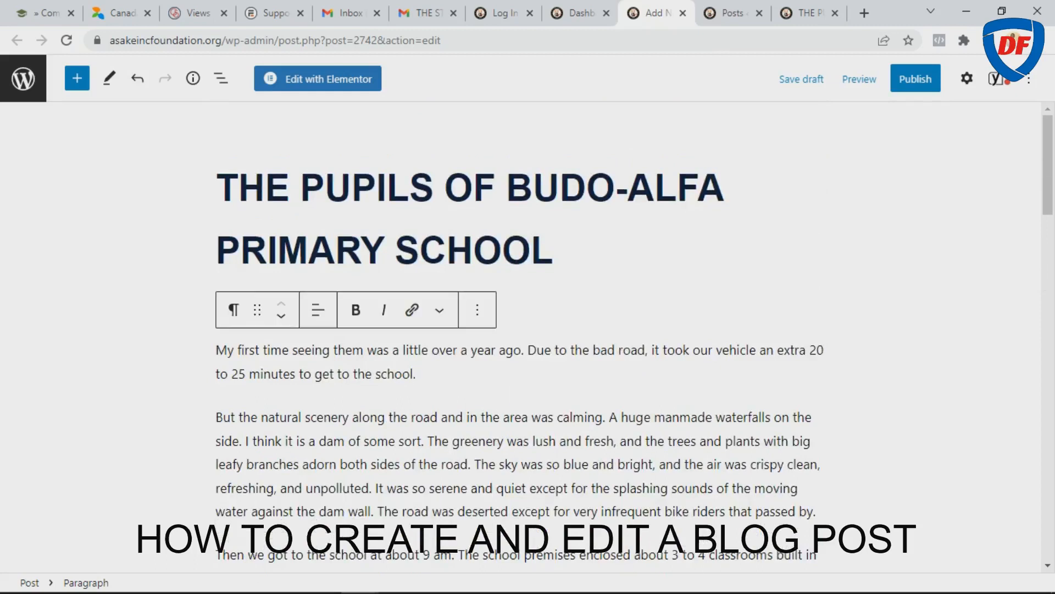
mouse_move(521, 395)
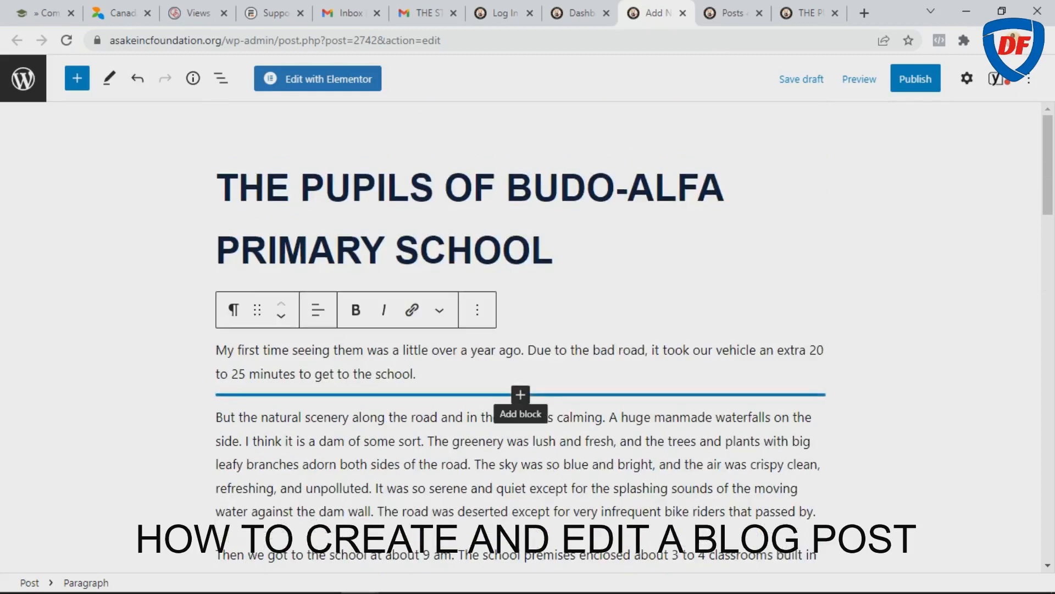
click(520, 395)
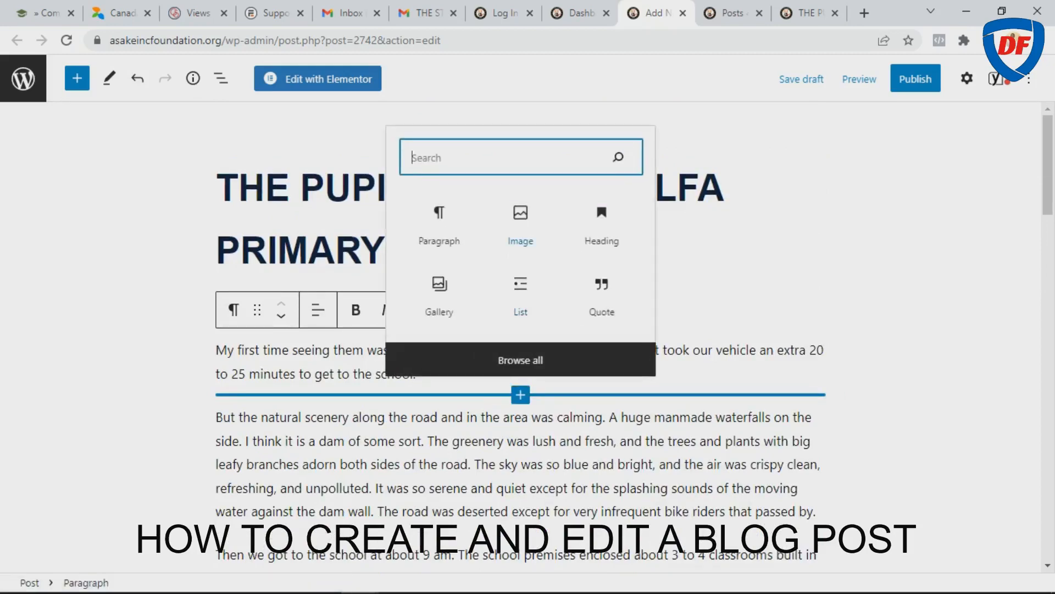
click(521, 222)
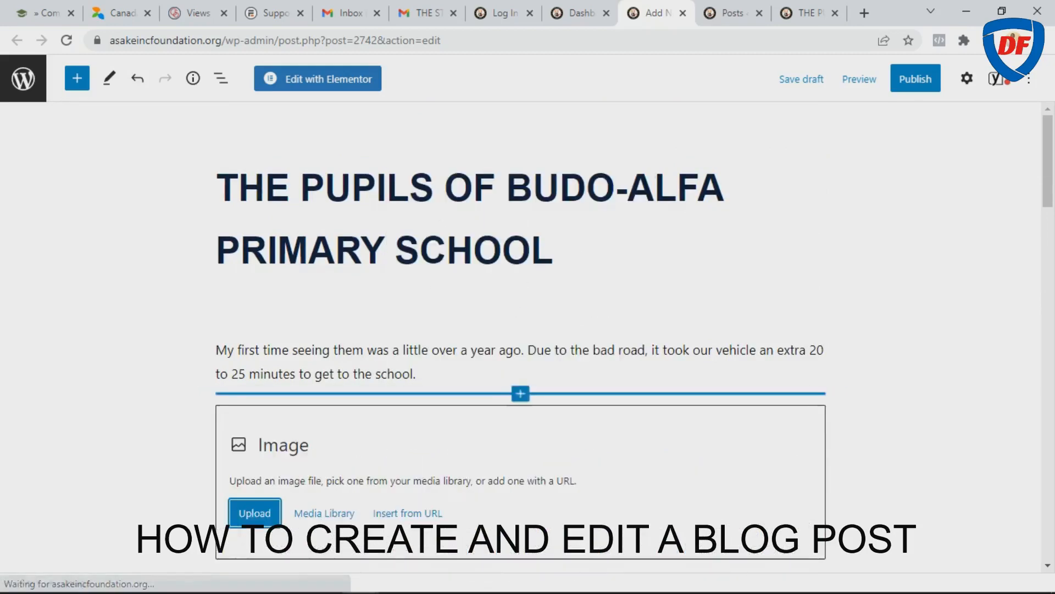
scroll(520, 336, down, 1)
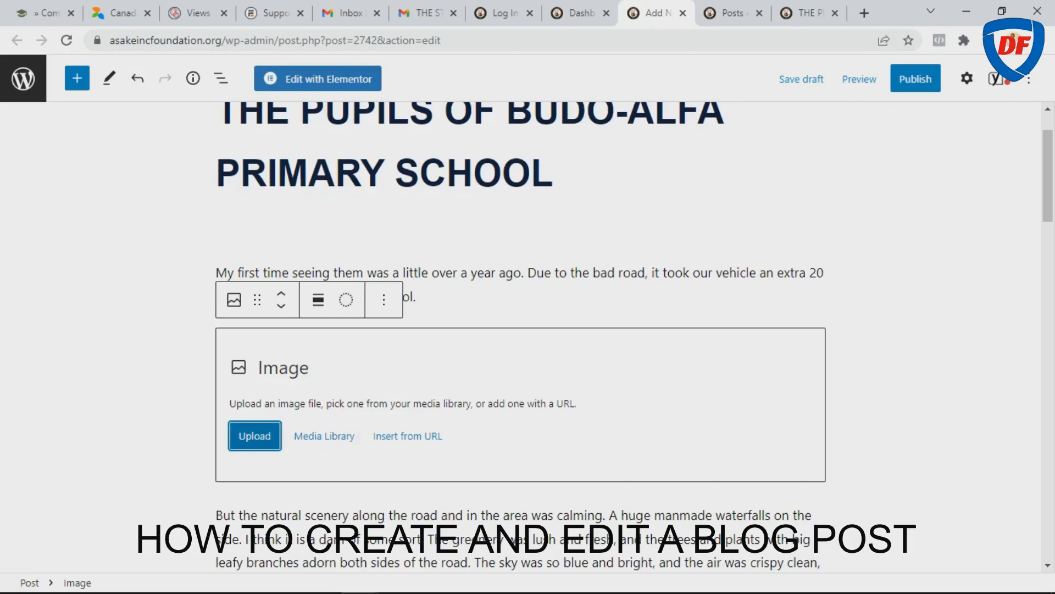
Fill the Image block with asakeincfoundationbudoalfa-school-3.jpeg from the Media Library.
click(254, 435)
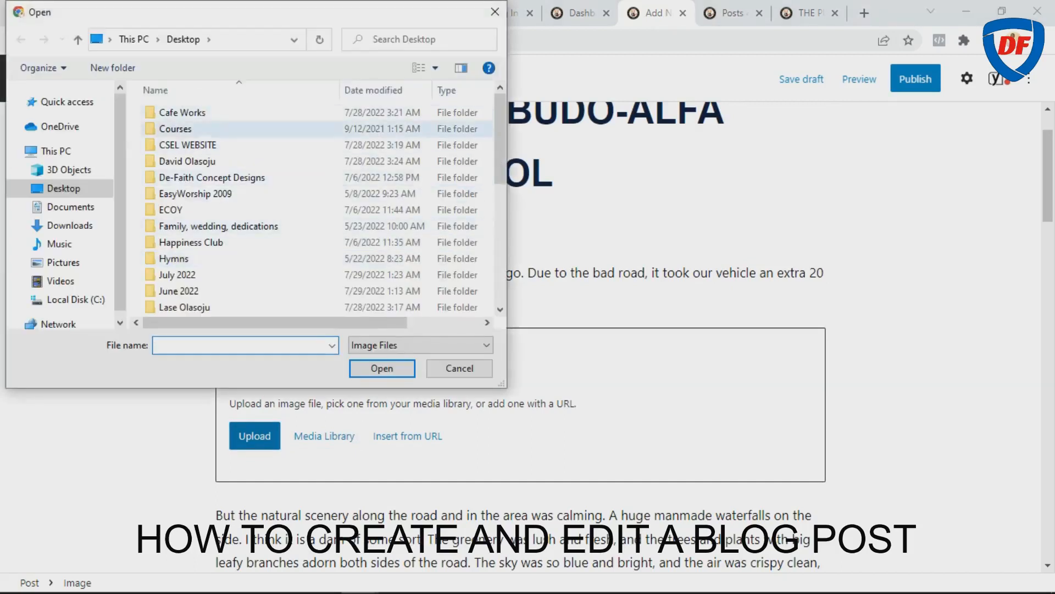
scroll(318, 209, down, 6)
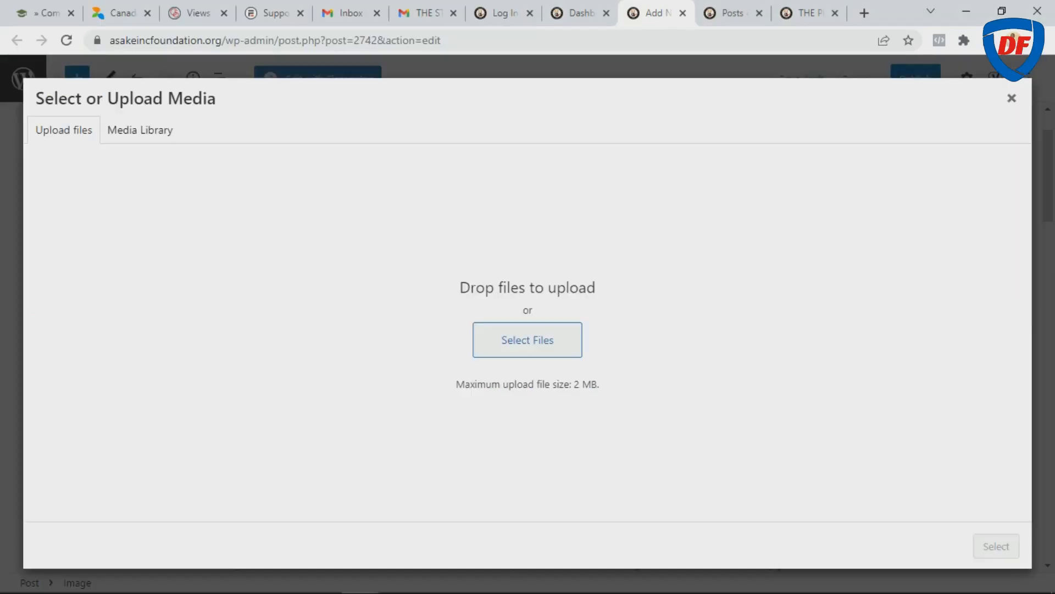
click(140, 131)
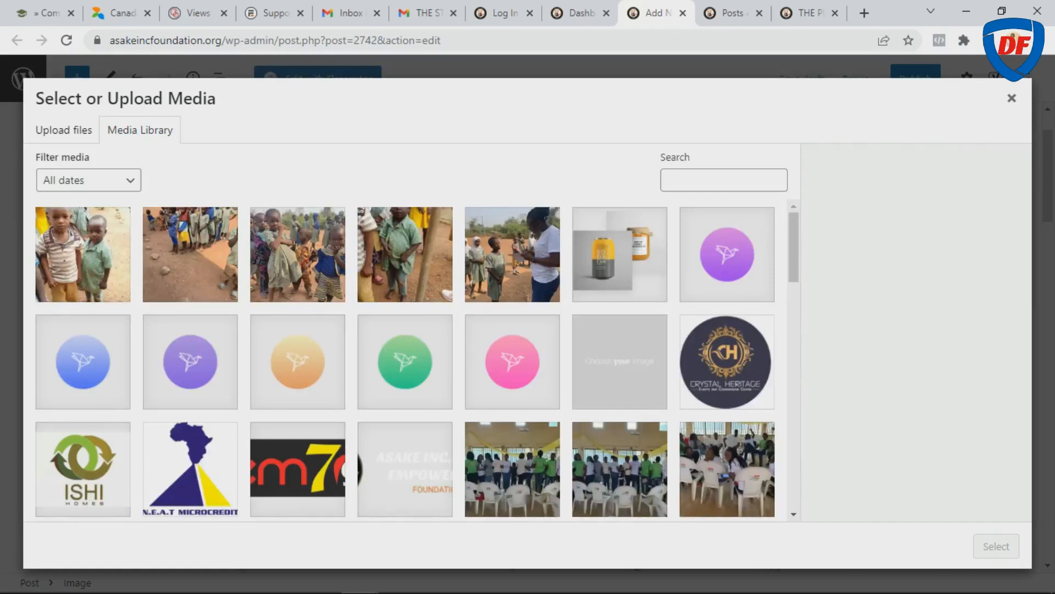
click(83, 254)
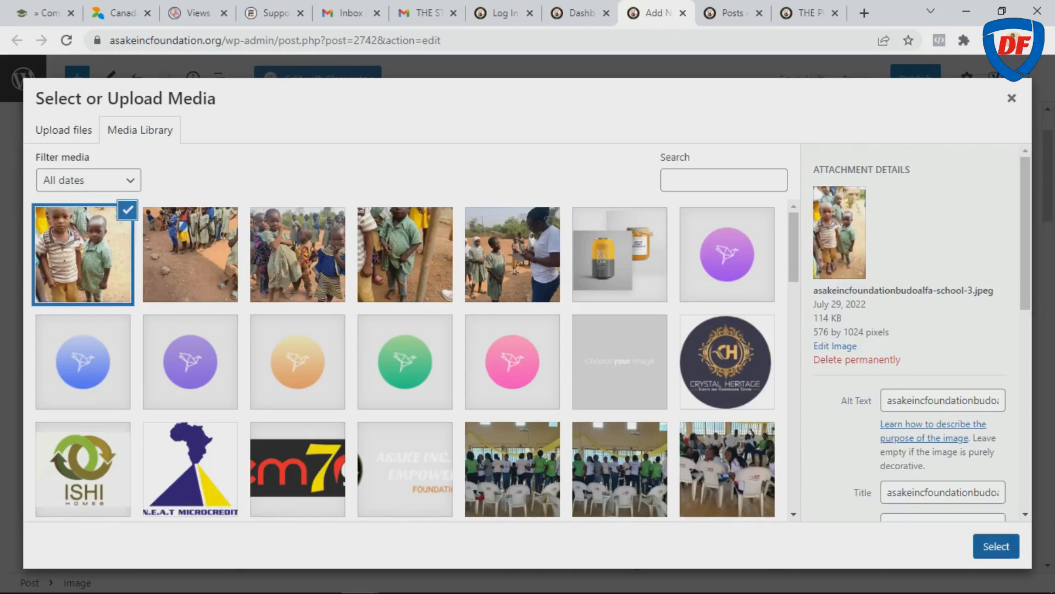
click(996, 546)
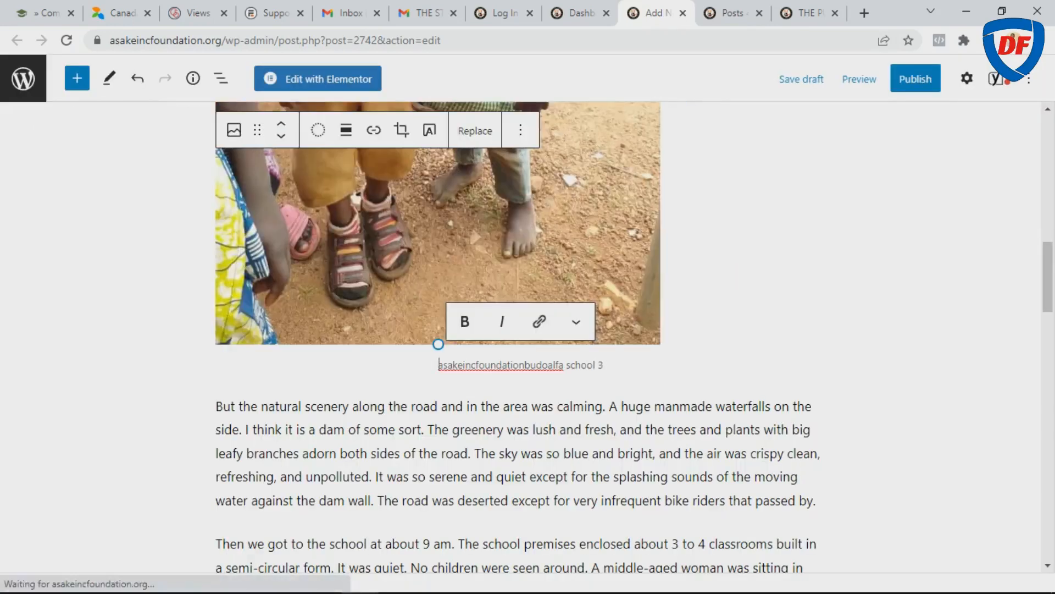
Delete the caption text below the inserted school photo.
scroll(437, 336, up, 5)
scroll(437, 336, up, 3)
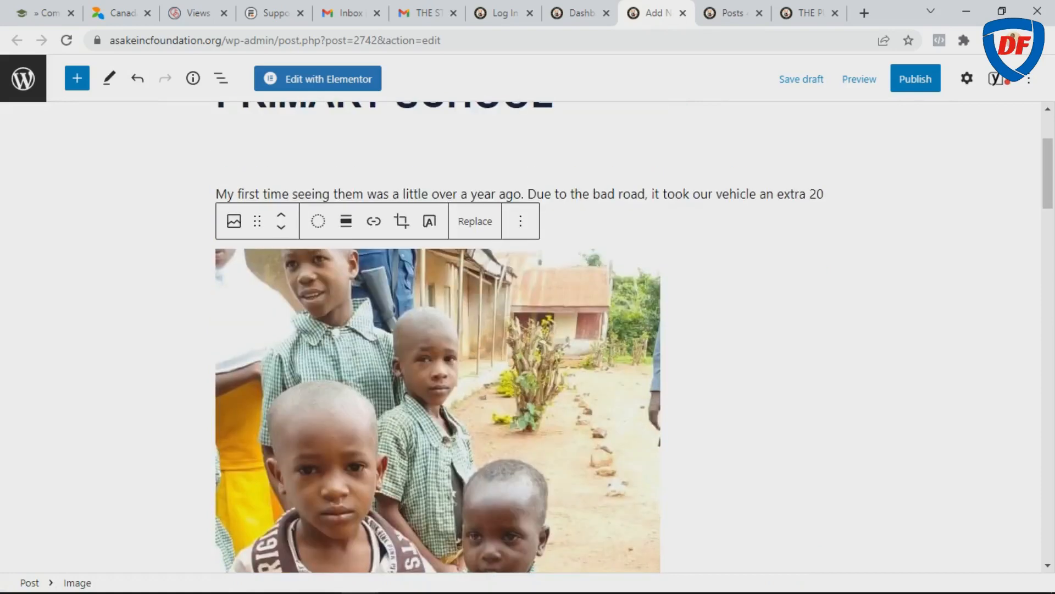
scroll(437, 336, down, 10)
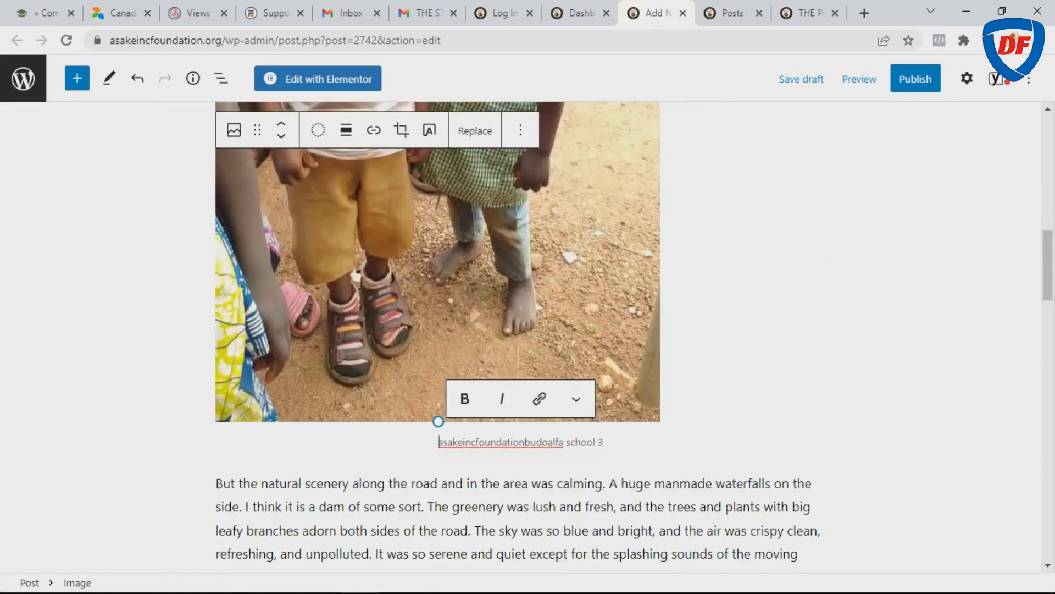
key(ctrl+a)
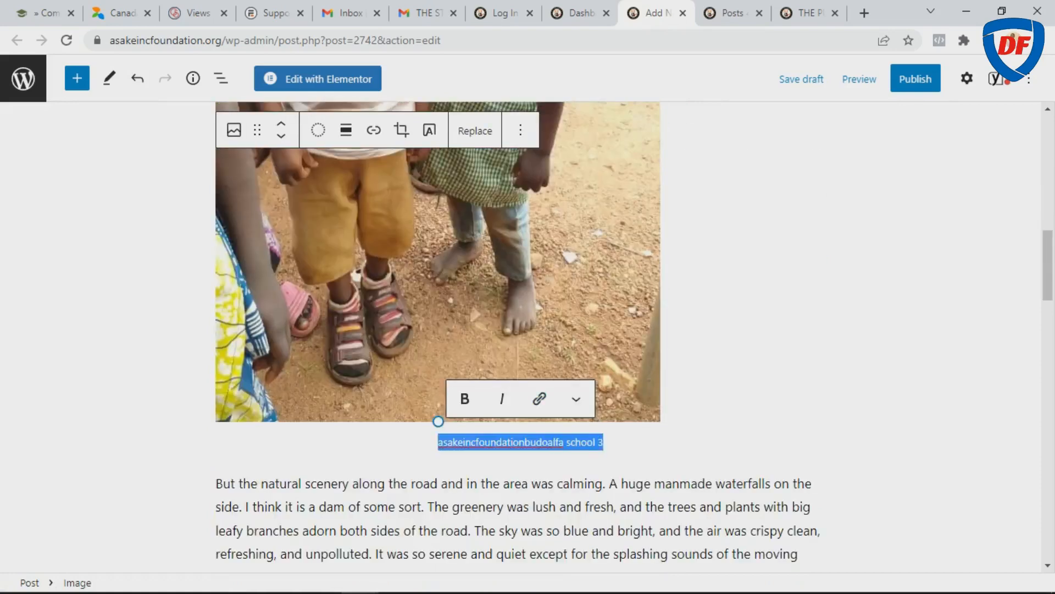
key(BackSpace)
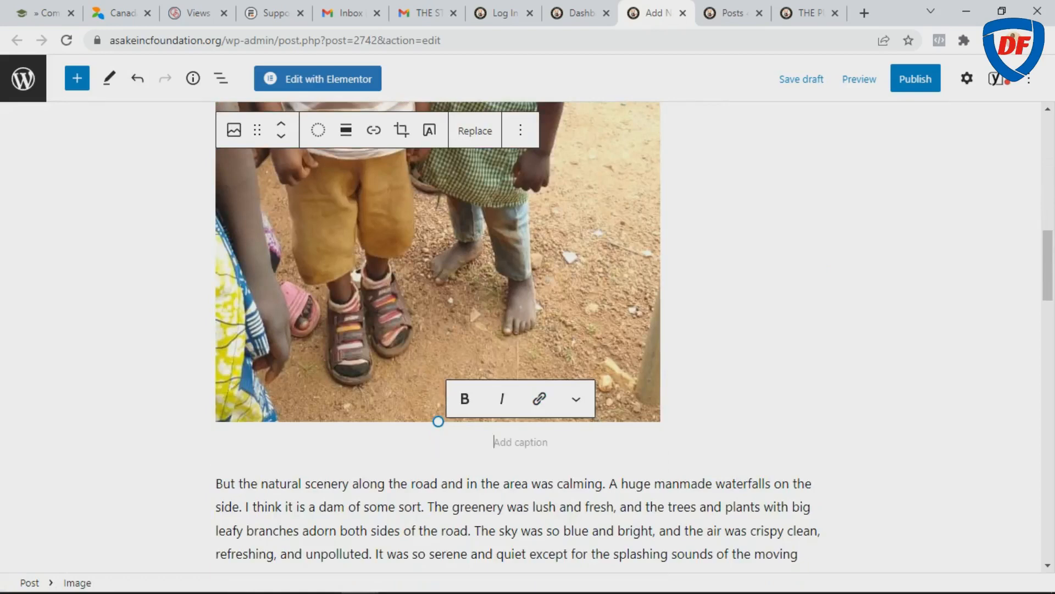
Shrink the school photo proportionally to about one third of the text column's width.
click(438, 308)
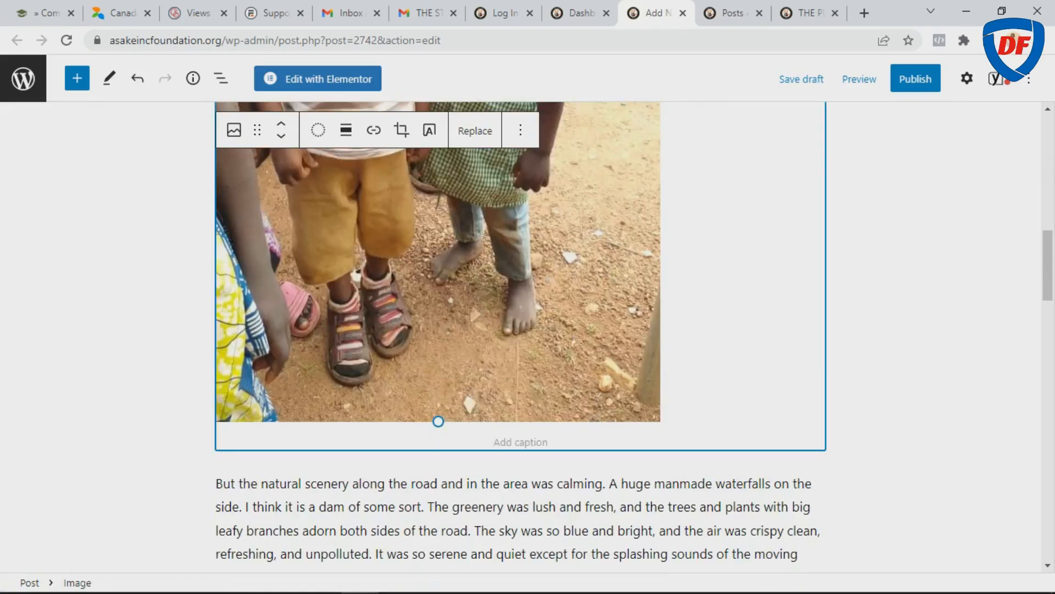
scroll(438, 335, up, 4)
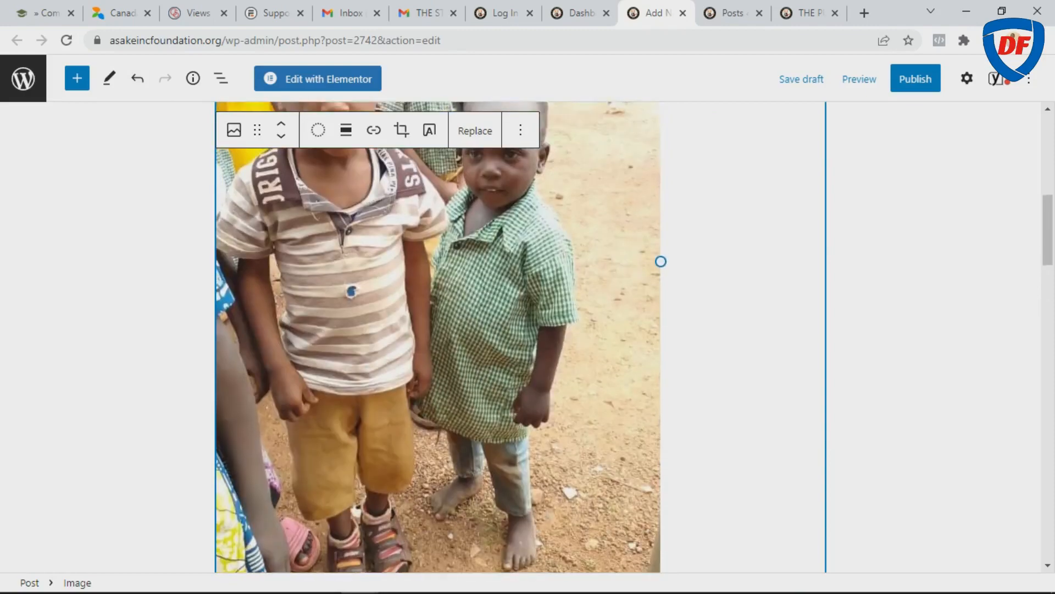
scroll(351, 291, down, 4)
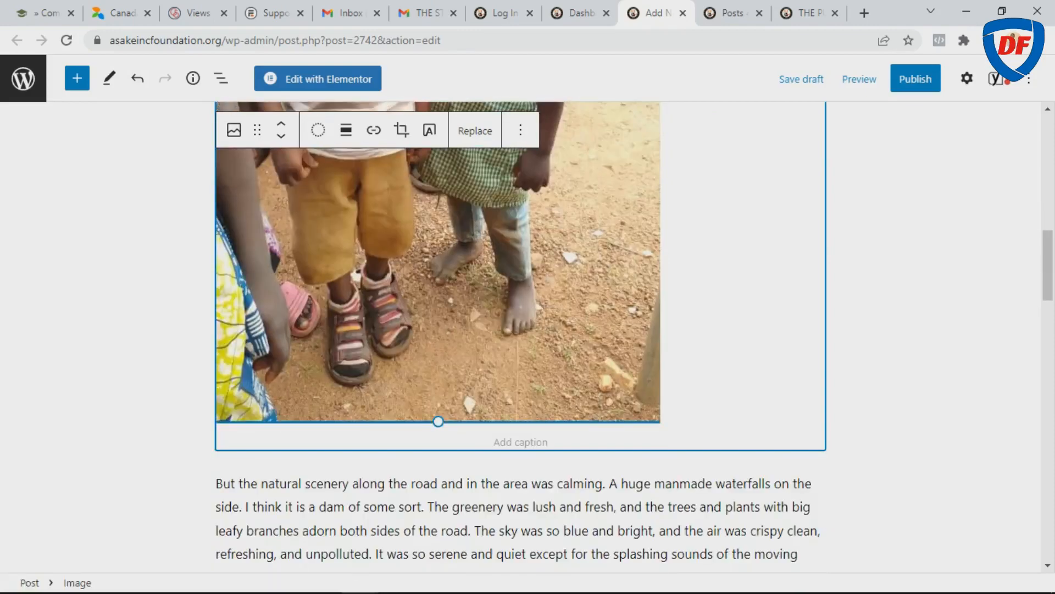
scroll(521, 337, down, 4)
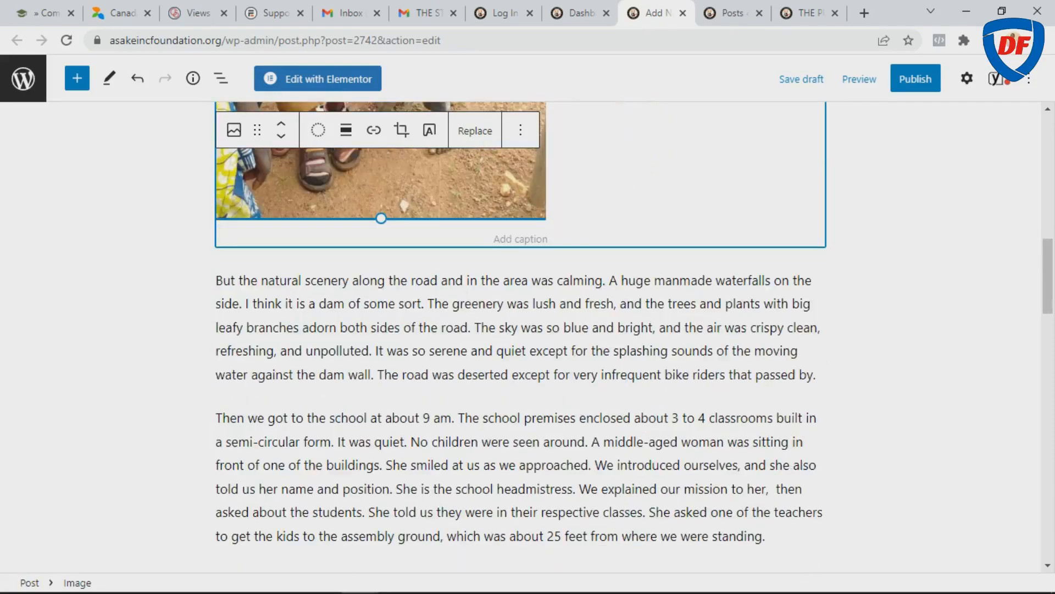
scroll(311, 162, up, 4)
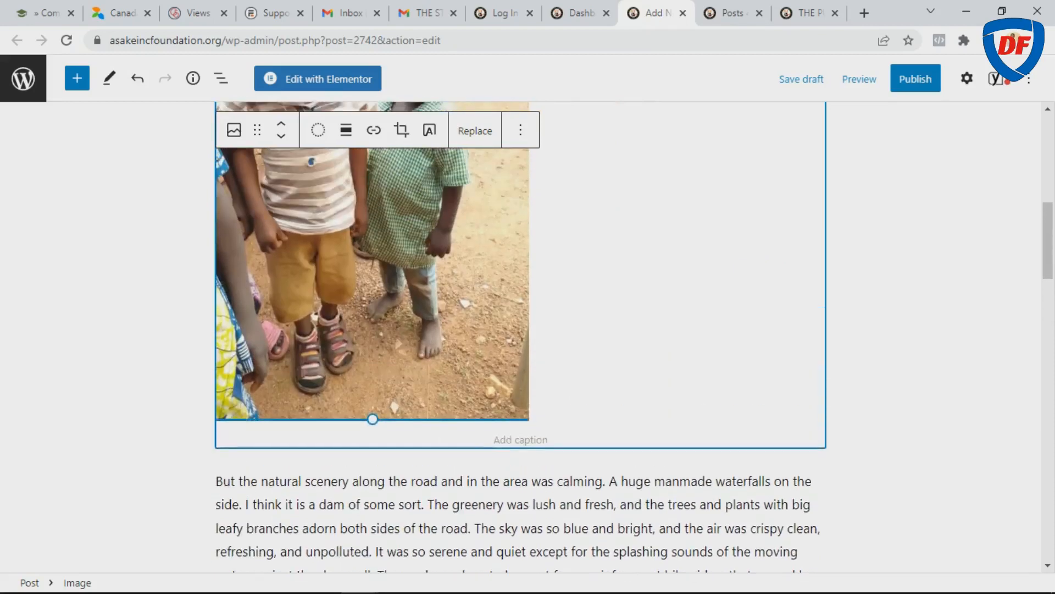
scroll(311, 162, down, 4)
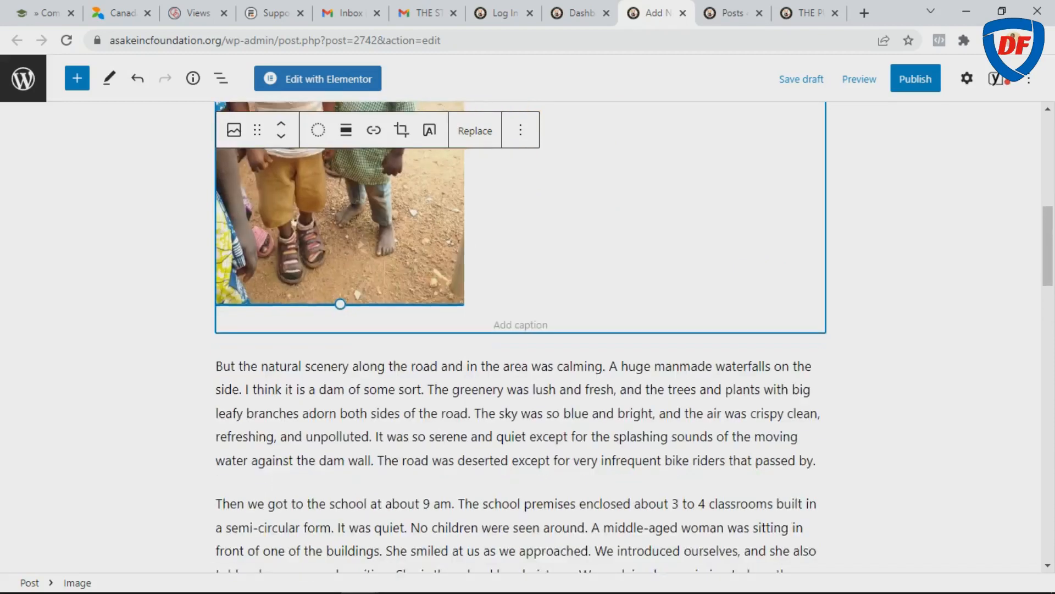
scroll(311, 161, up, 10)
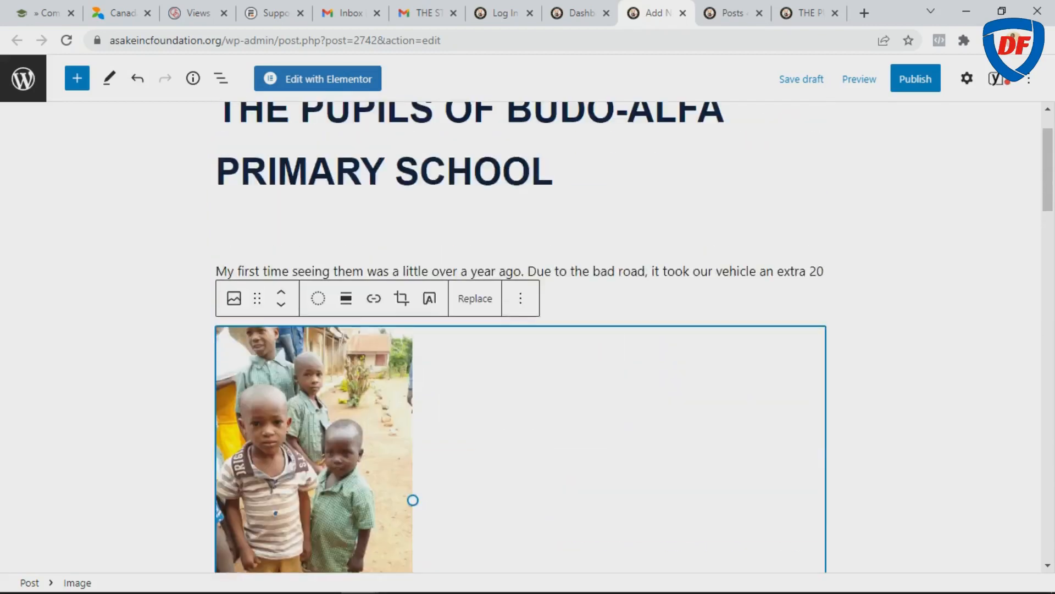
Align the school photo left so the following paragraphs wrap beside it.
click(571, 297)
click(352, 429)
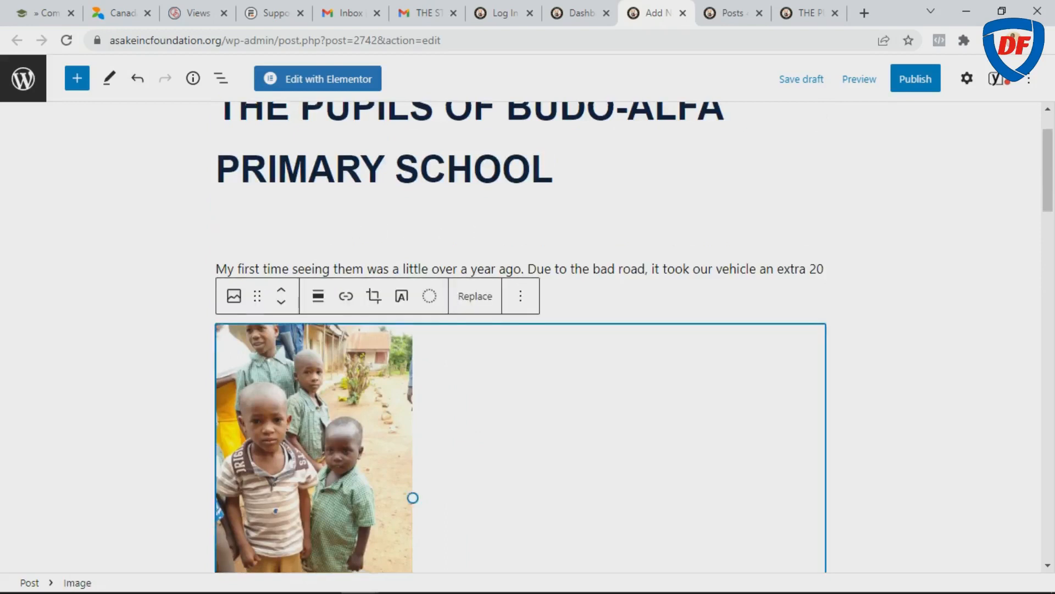
scroll(352, 429, down, 1)
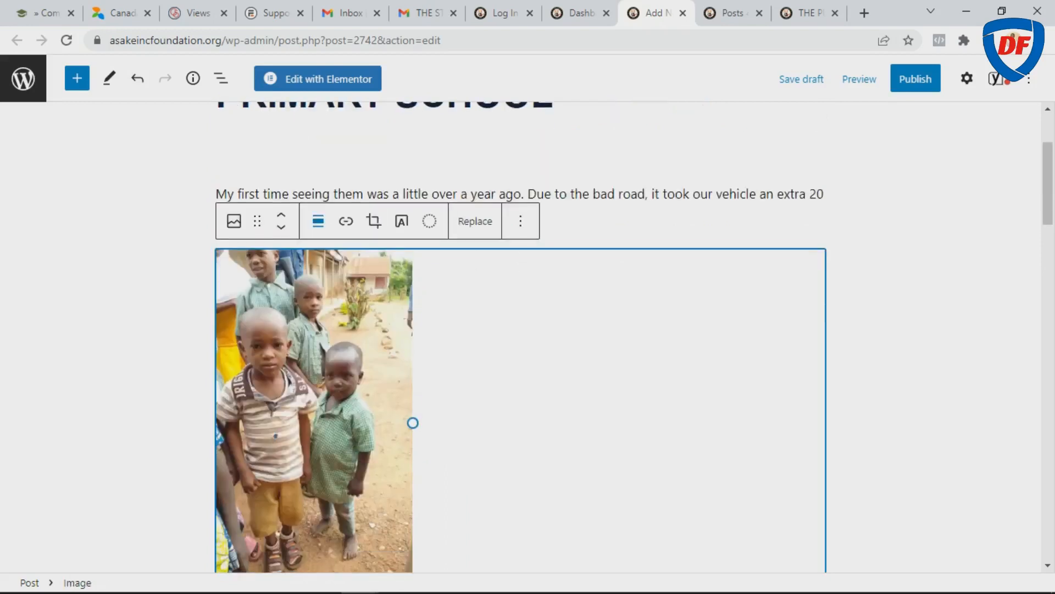
click(318, 221)
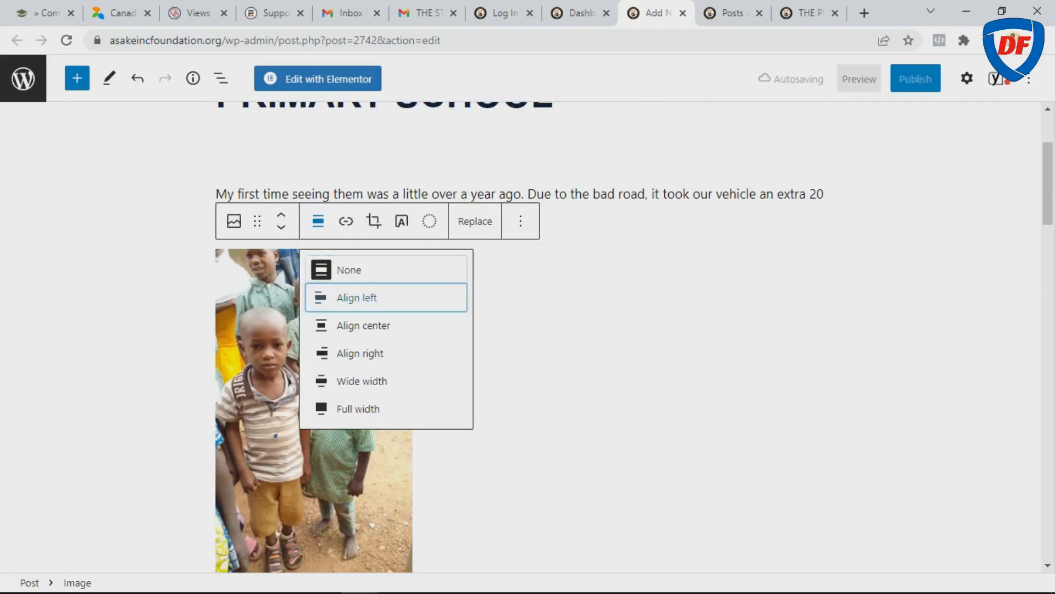
click(357, 298)
scroll(522, 330, up, 8)
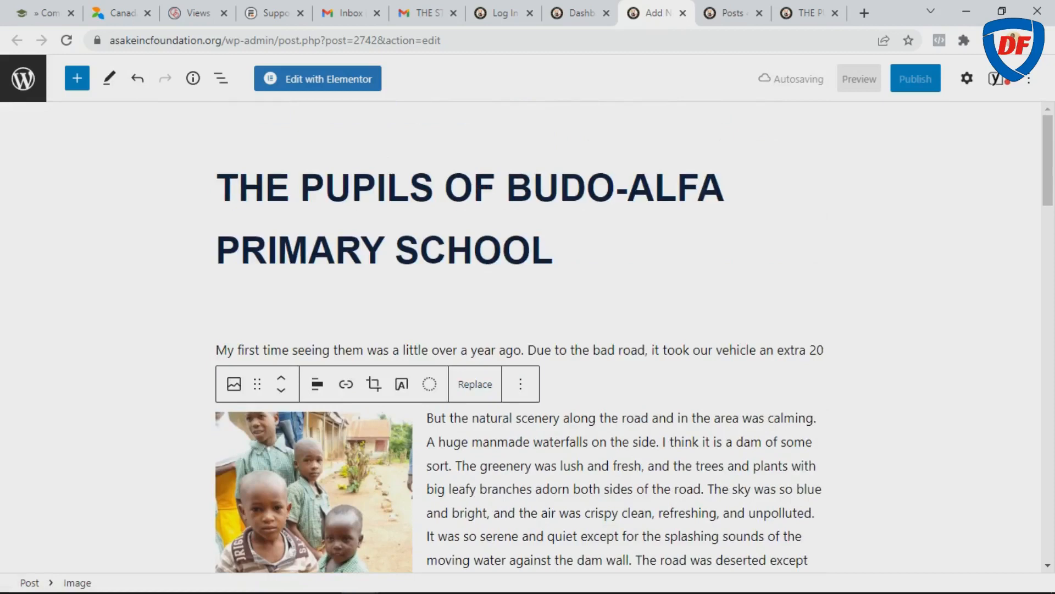
click(601, 351)
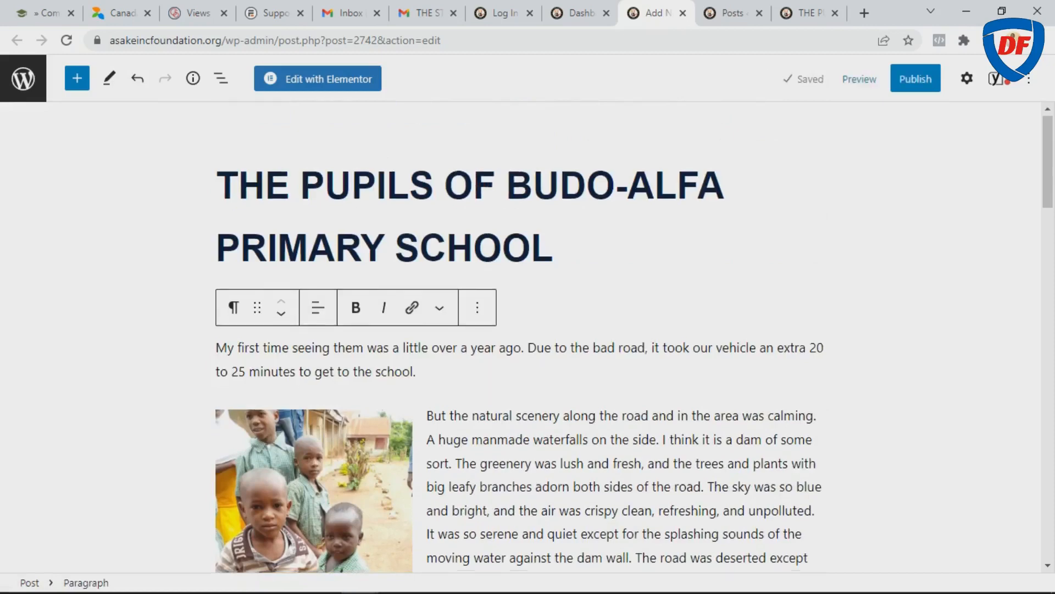
scroll(600, 350, down, 1)
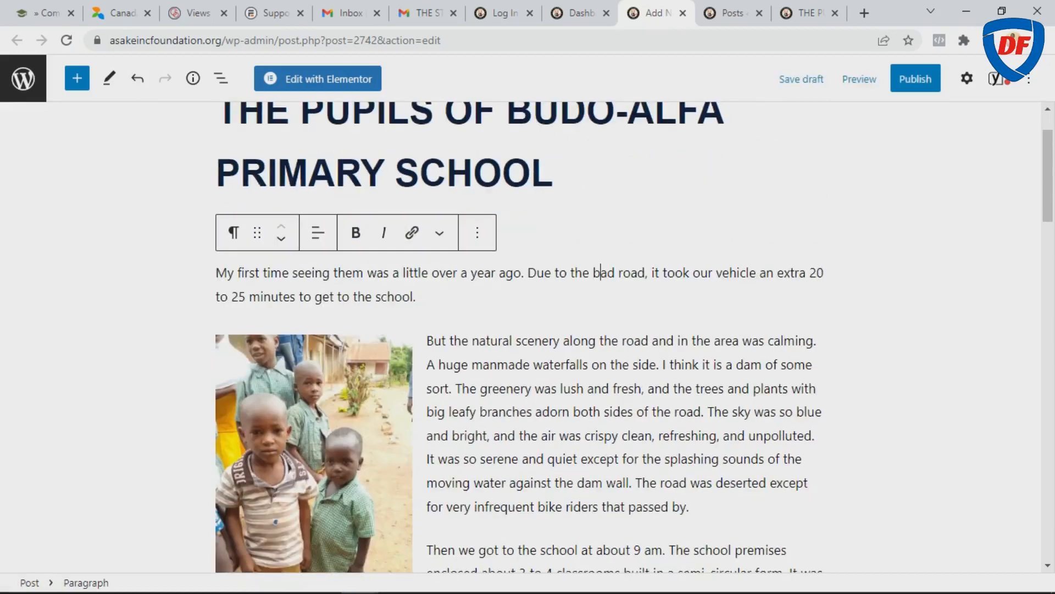
scroll(523, 336, down, 5)
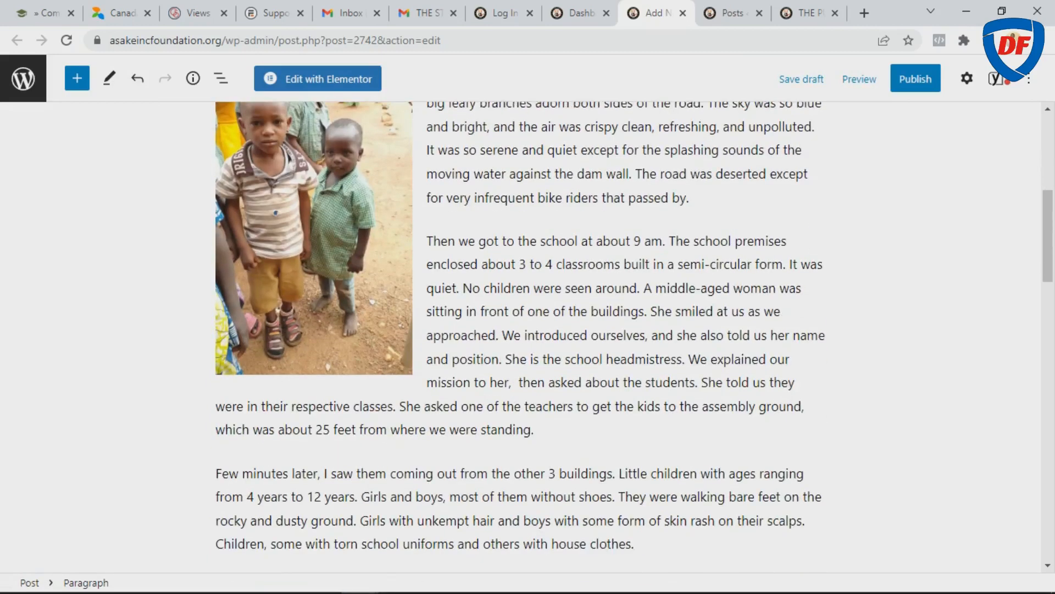
scroll(522, 335, down, 5)
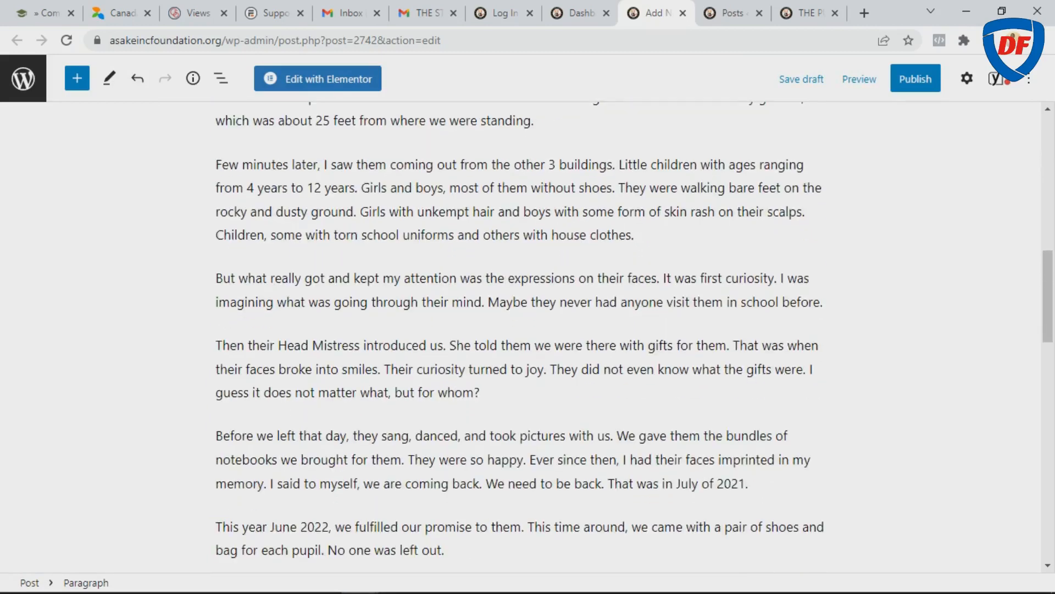
click(499, 302)
mouse_move(521, 323)
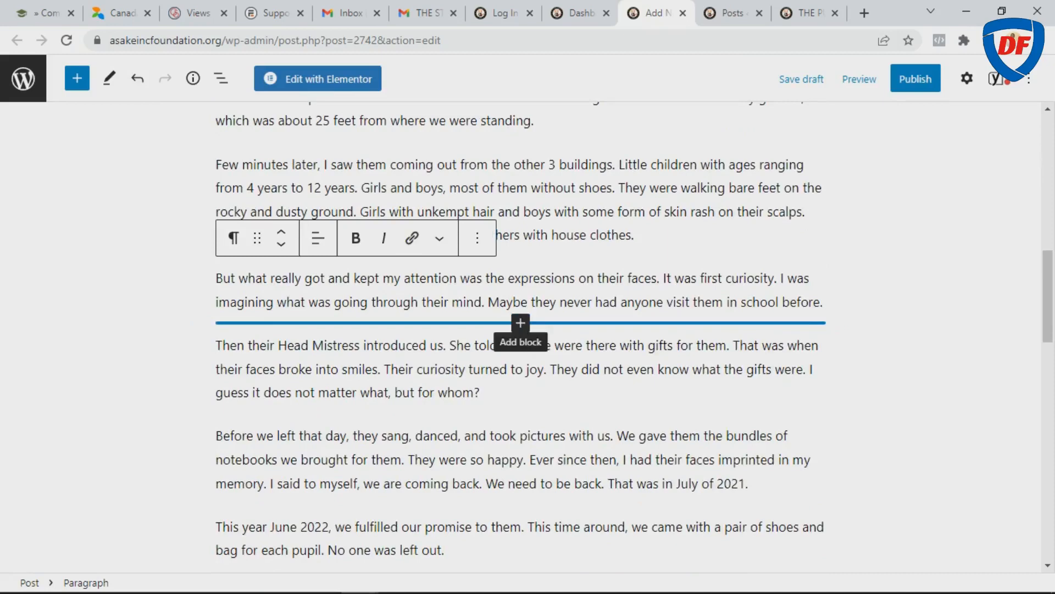
click(520, 323)
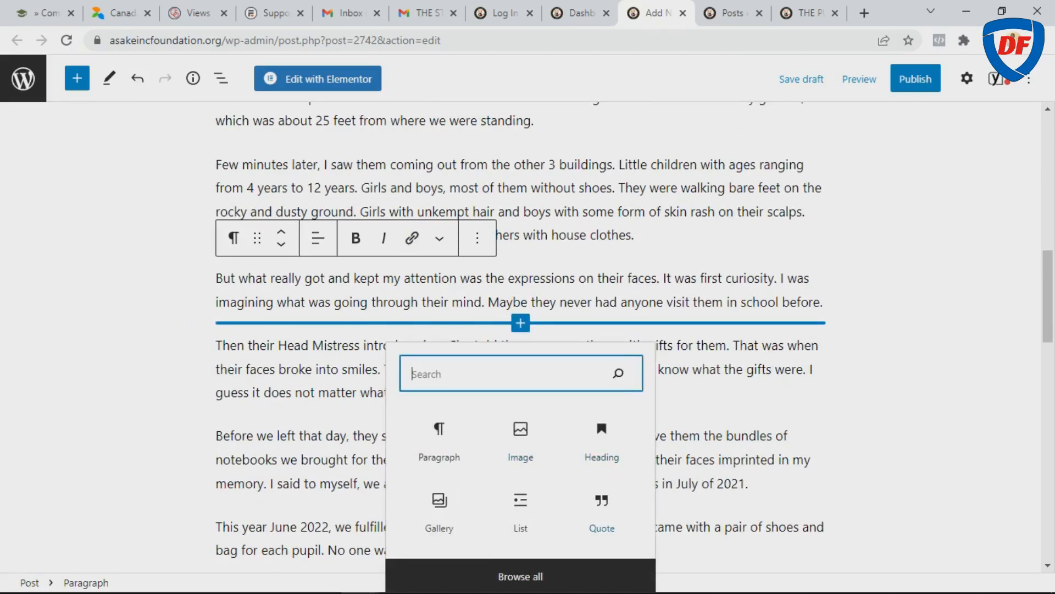
key(Escape)
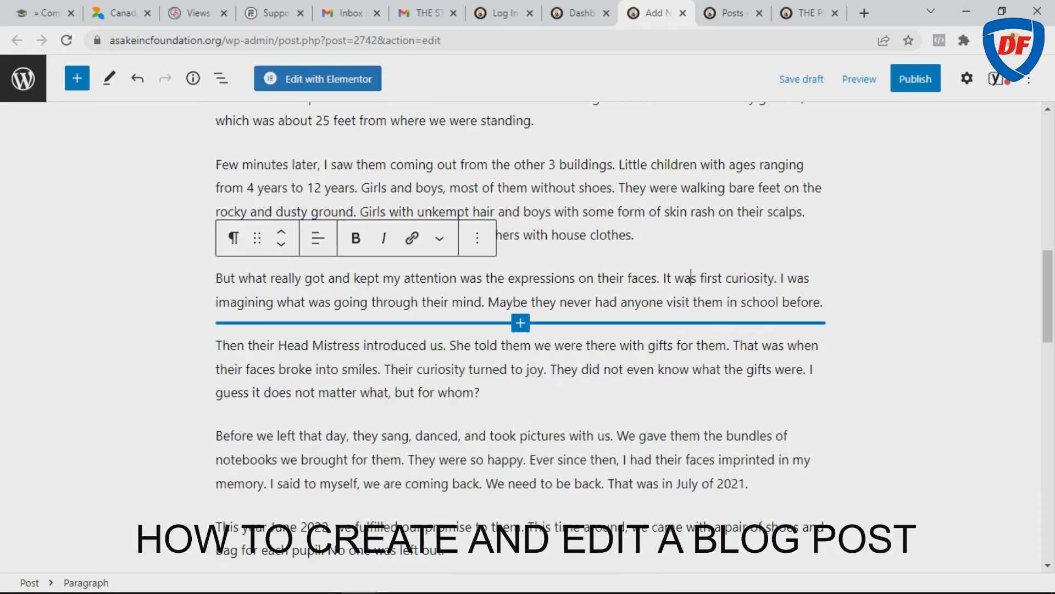
Review the post's layout from the title down to the Yoast SEO section below the story.
scroll(521, 330, up, 5)
scroll(520, 330, down, 5)
scroll(520, 330, up, 11)
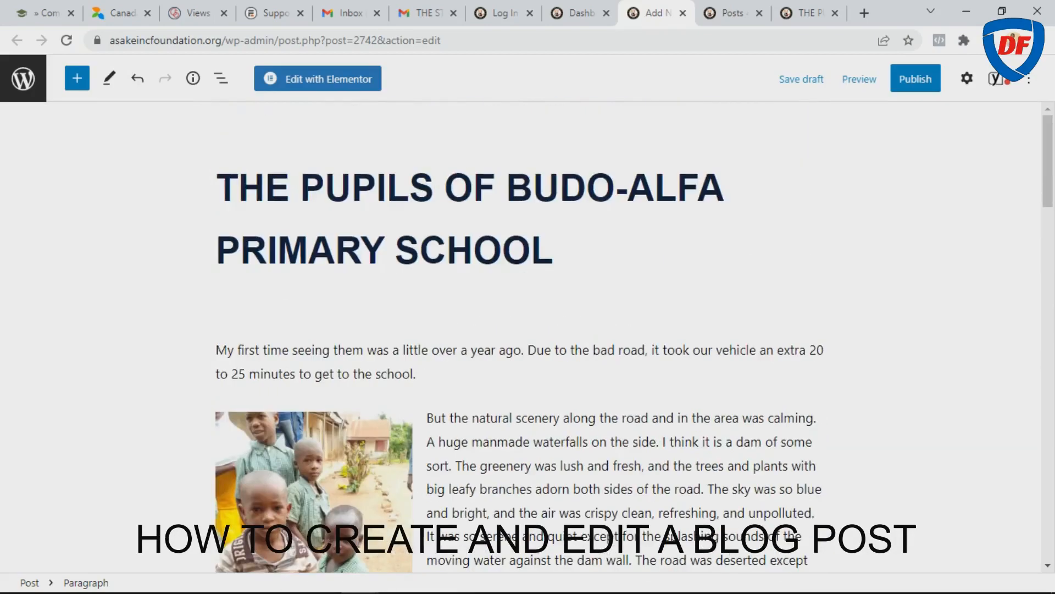
scroll(520, 329, down, 2)
scroll(520, 330, down, 13)
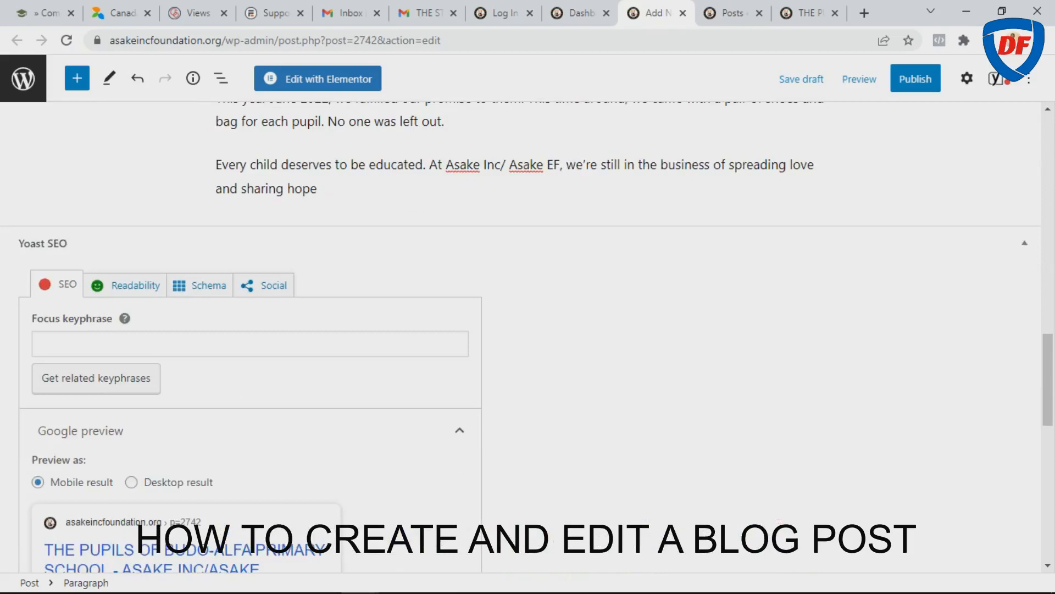
Open the settings sidebar for the whole post and review its status and visibility options.
scroll(520, 330, up, 8)
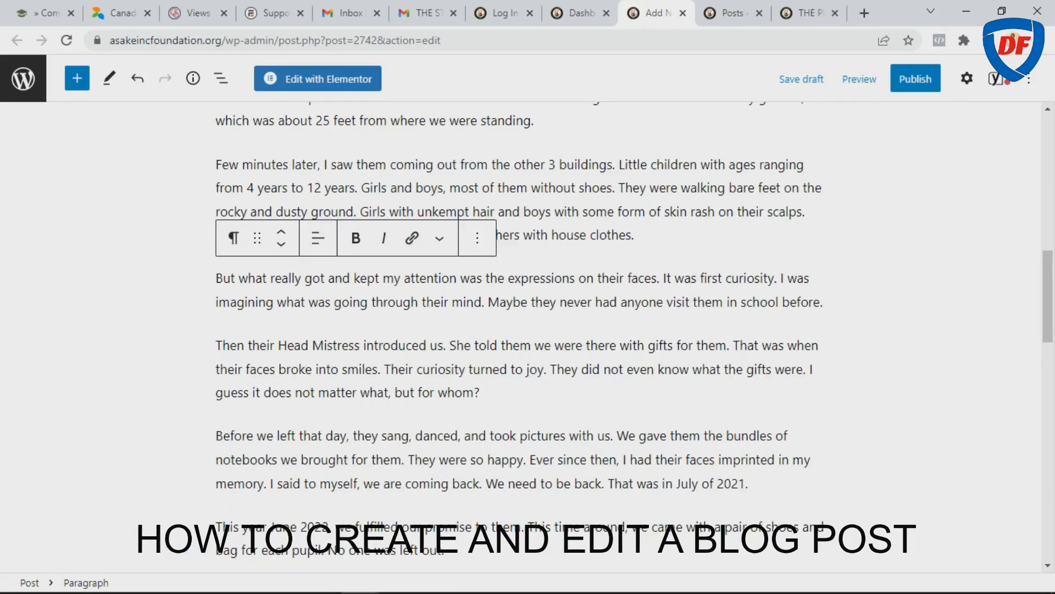
scroll(520, 330, up, 3)
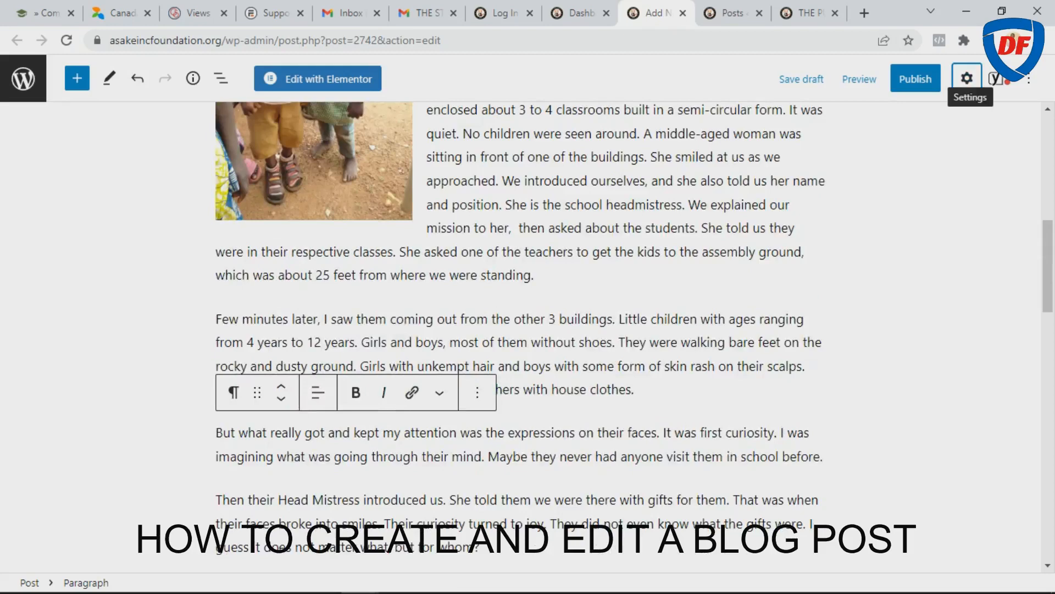
click(967, 78)
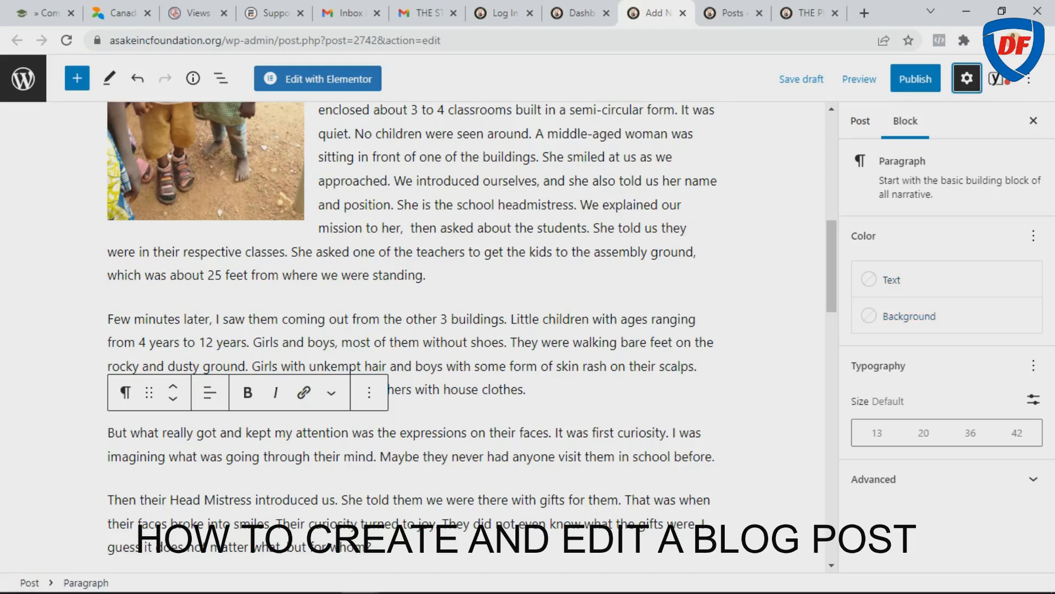
click(861, 120)
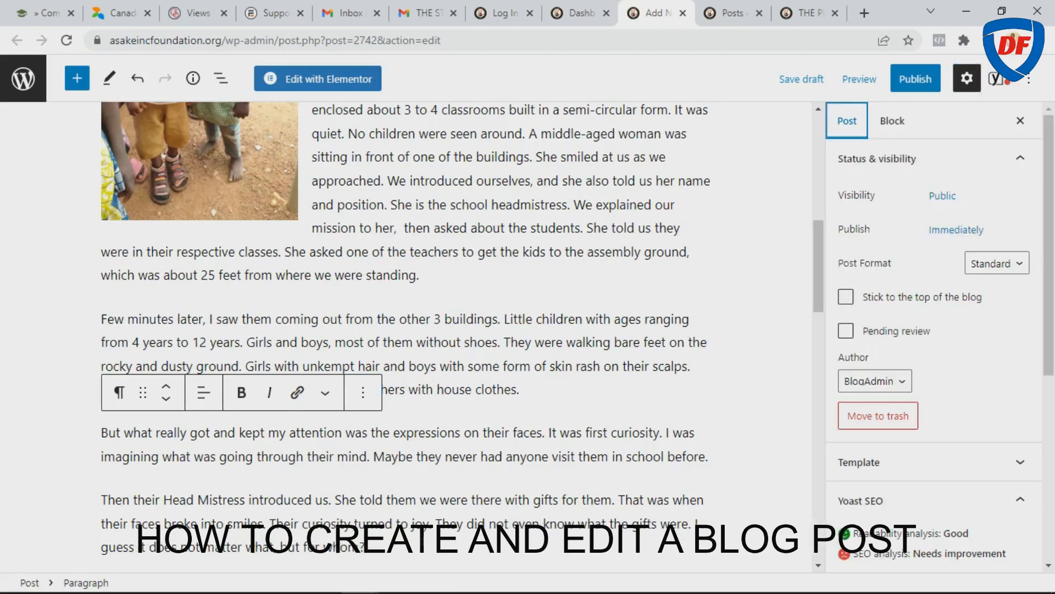
scroll(935, 330, down, 2)
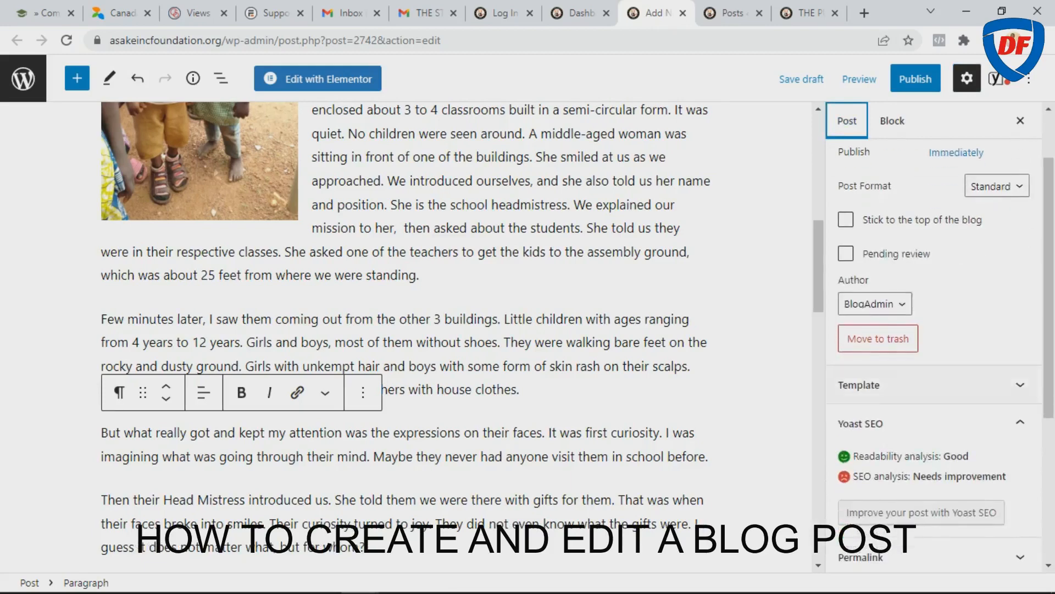
scroll(934, 330, up, 2)
Collapse the status and Yoast SEO settings and check the post's permalink.
click(1020, 158)
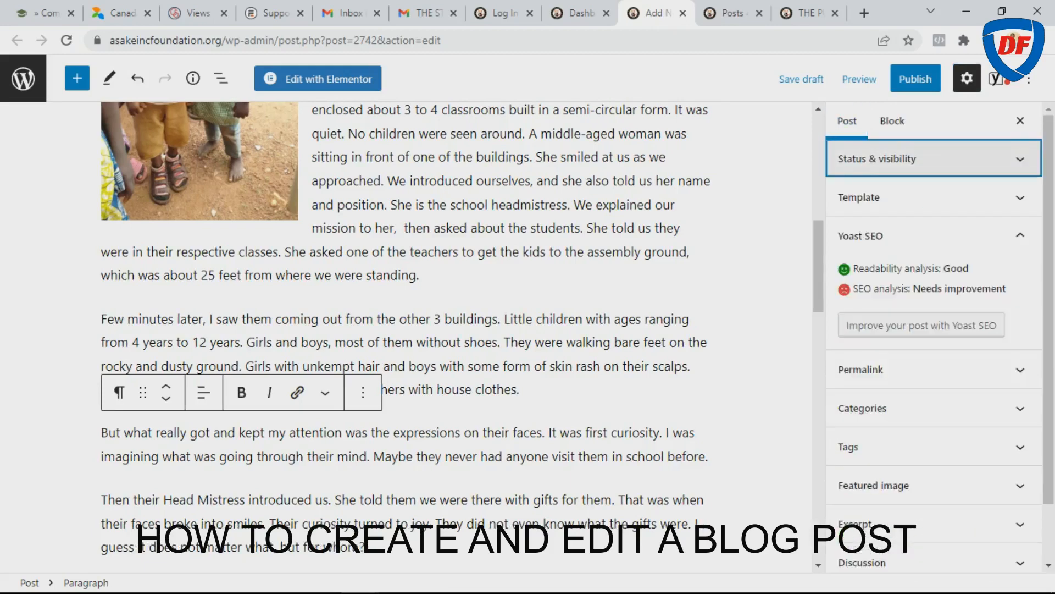
click(1020, 236)
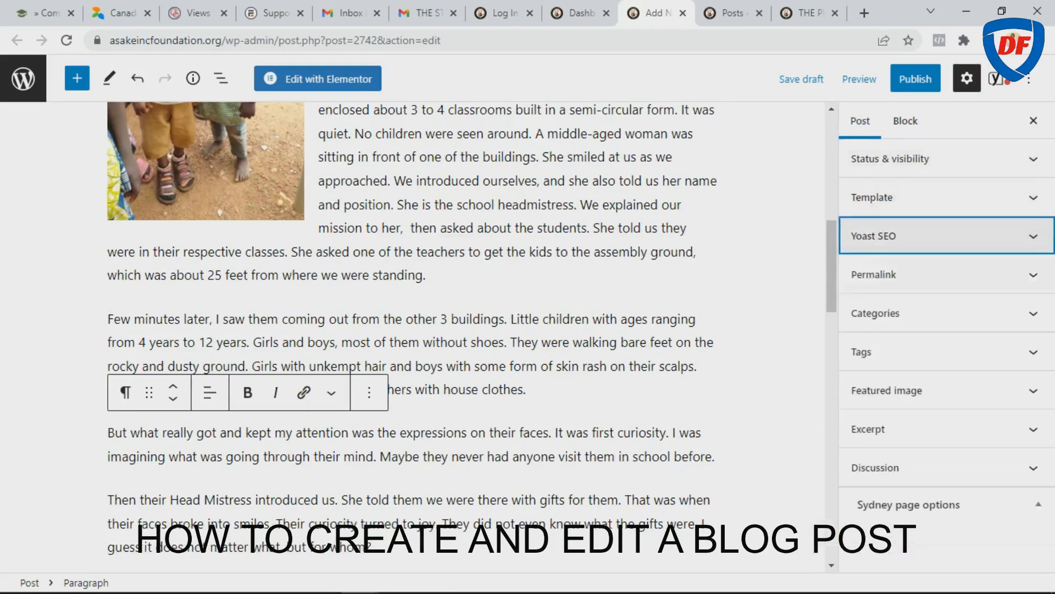
click(1027, 274)
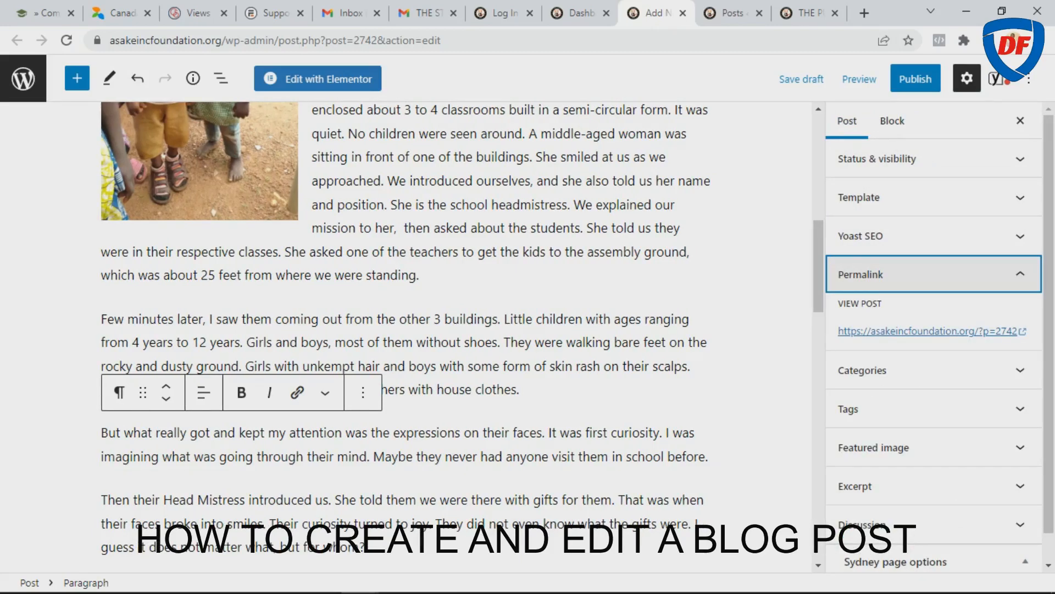
click(1020, 274)
Assign the post to the Blog Stories category.
click(1020, 312)
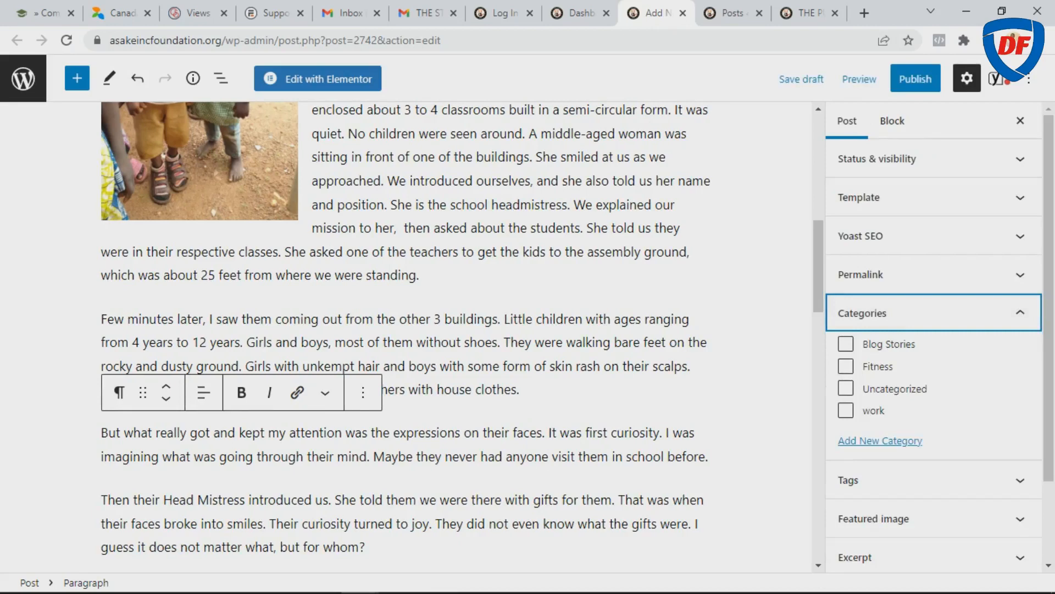
click(846, 344)
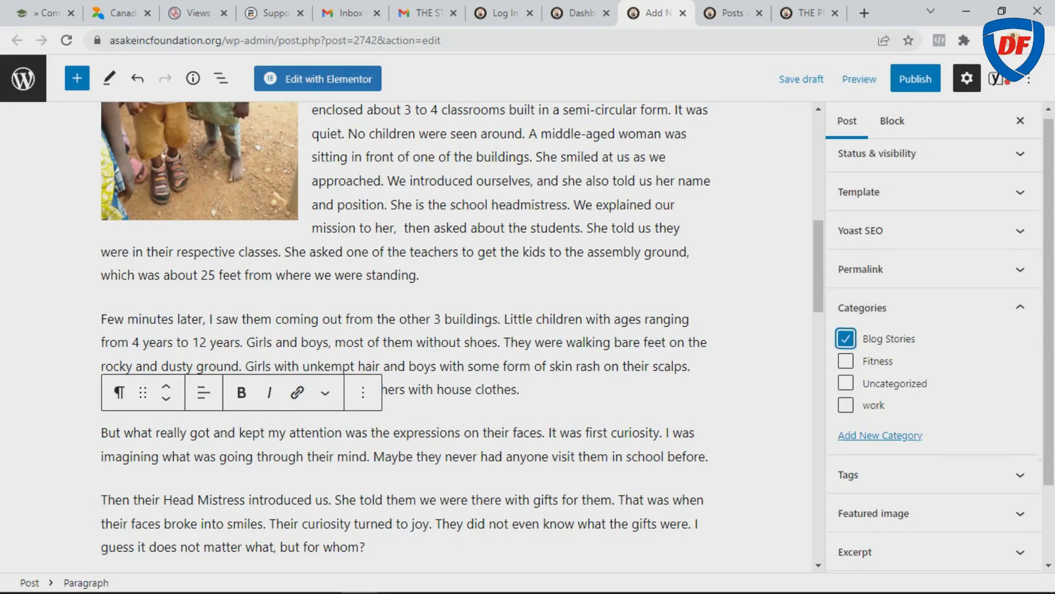
Set the media library photo asakeincfoundationbudoalfa-school-1.jpeg as the post's featured image.
scroll(935, 358, down, 2)
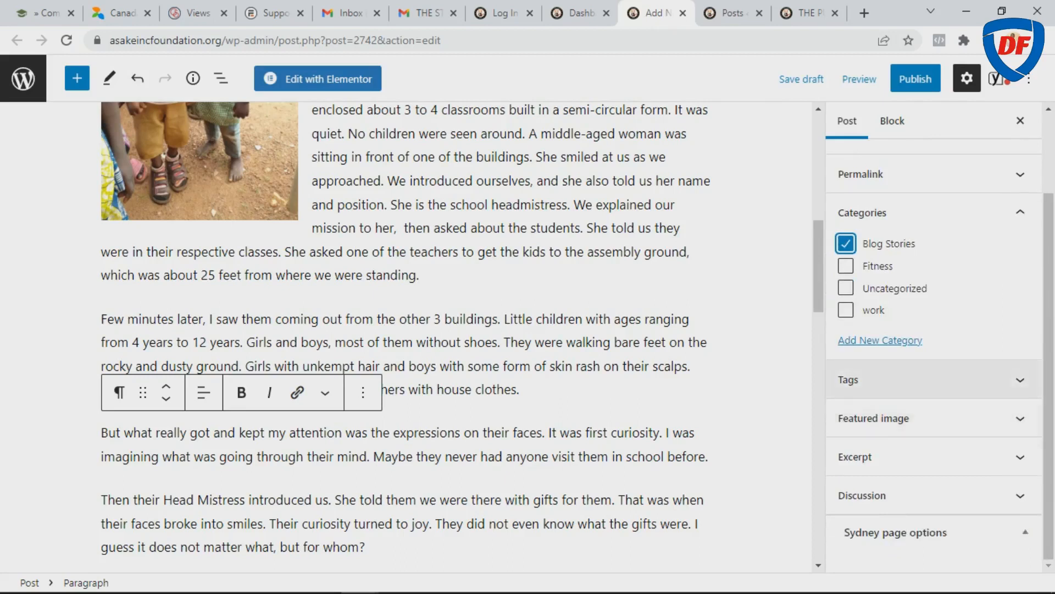
click(880, 418)
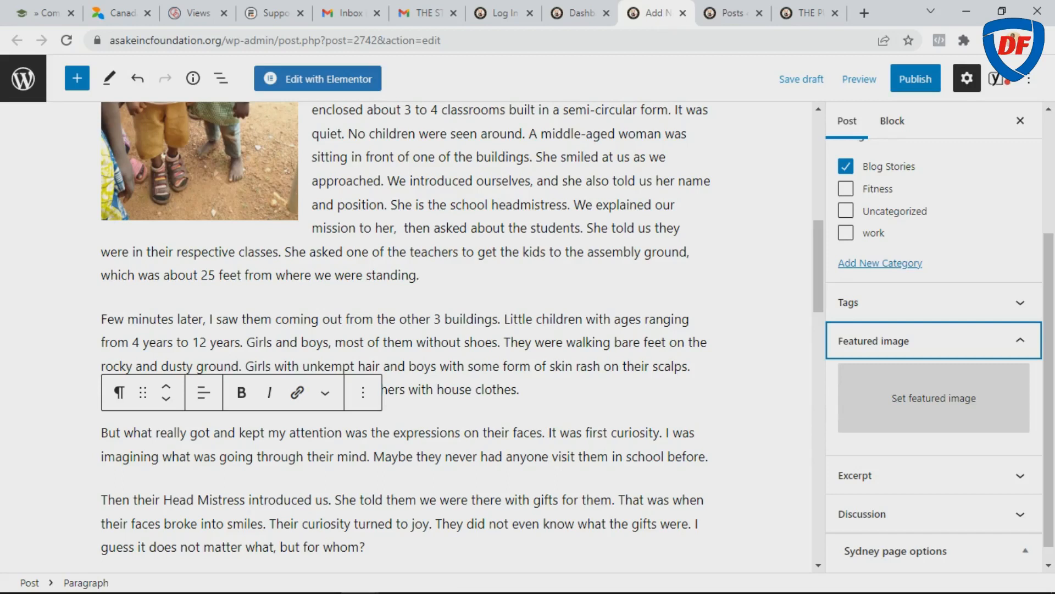
key(Tab)
key(Return)
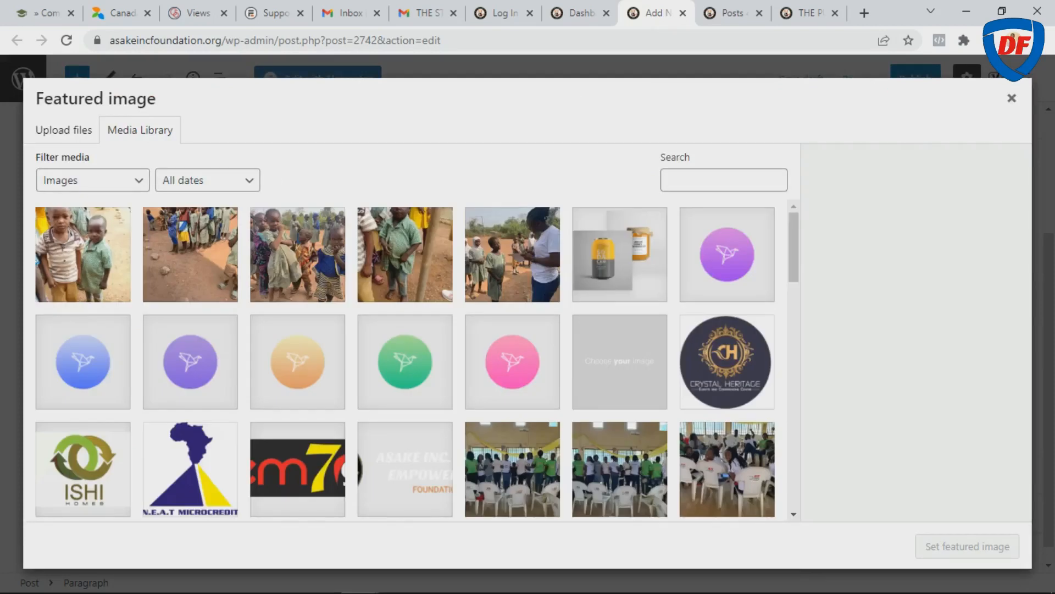
click(64, 130)
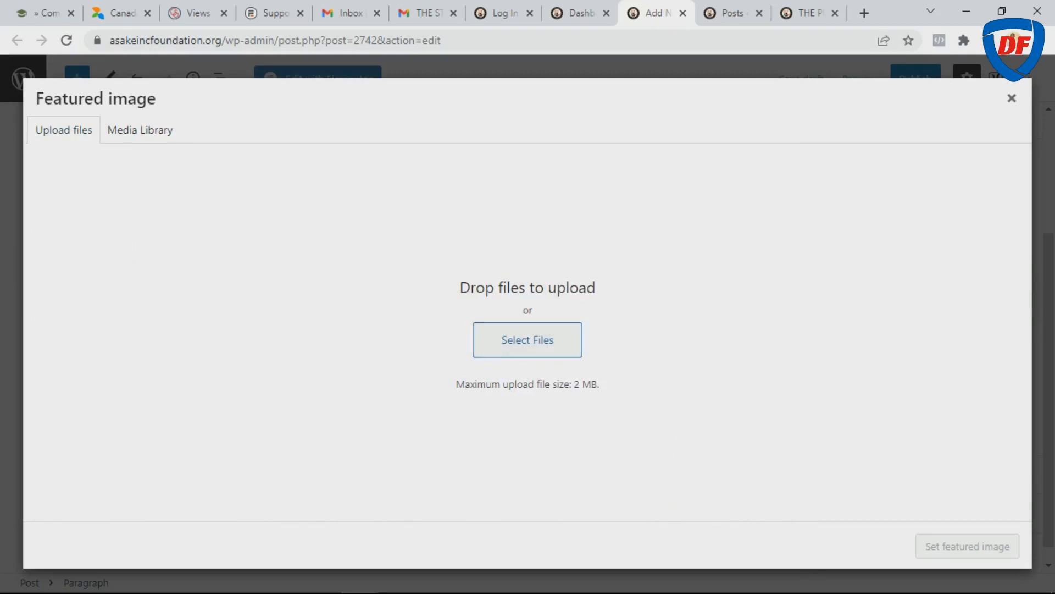
click(140, 130)
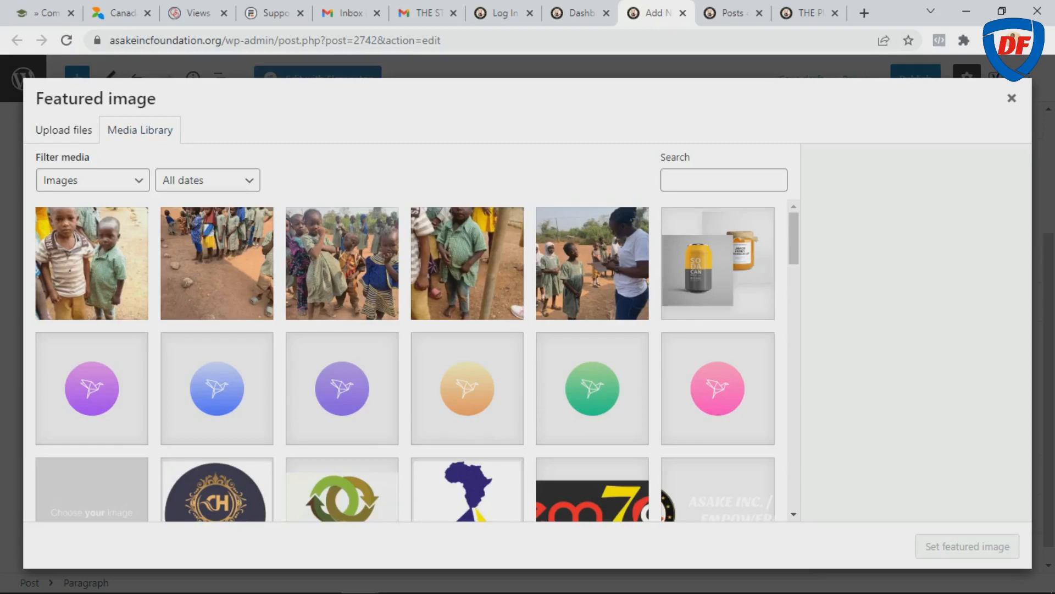
click(342, 264)
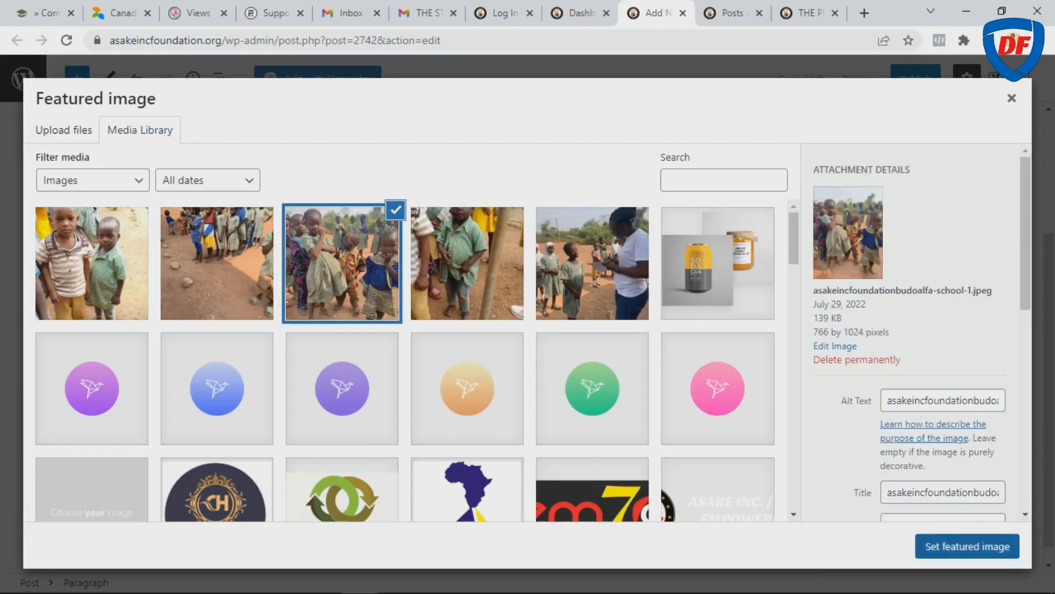
click(968, 546)
Copy the story's opening paragraph, starting "My first time seeing them", into the post's excerpt.
scroll(407, 330, up, 10)
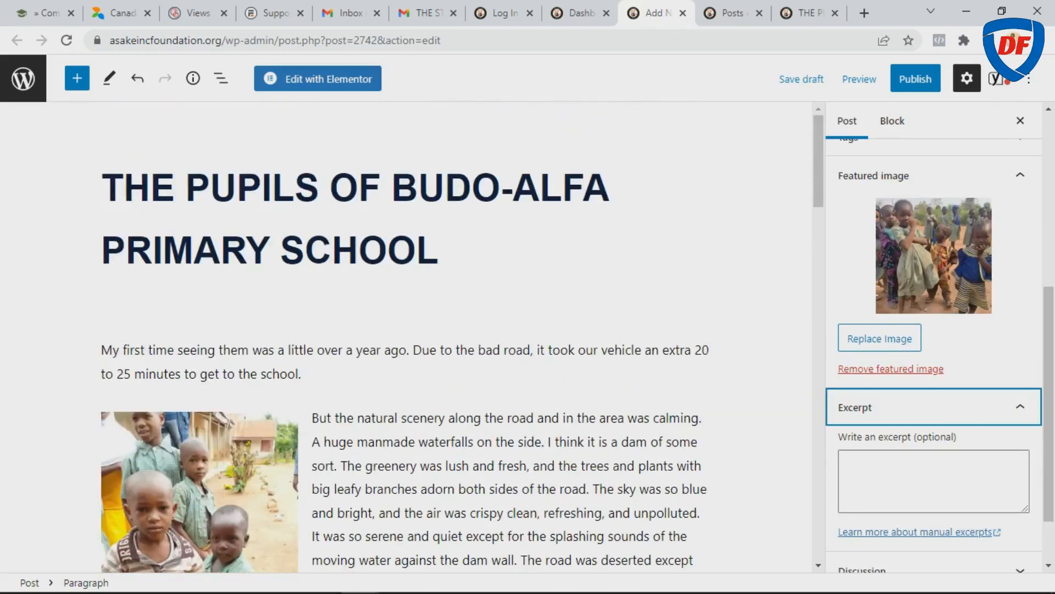
drag(301, 374, 101, 349)
right_click(143, 363)
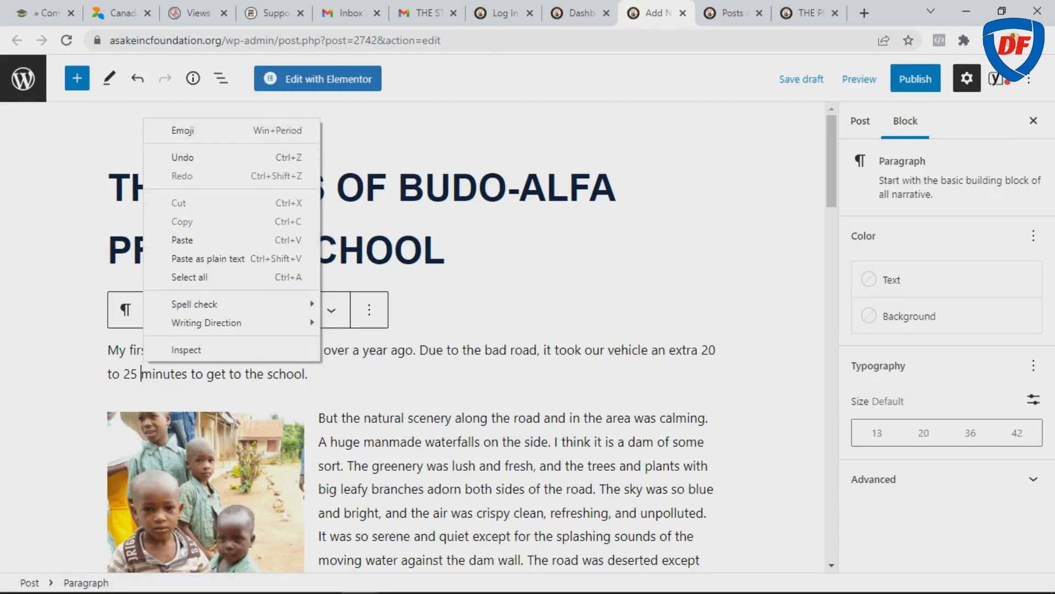
click(330, 375)
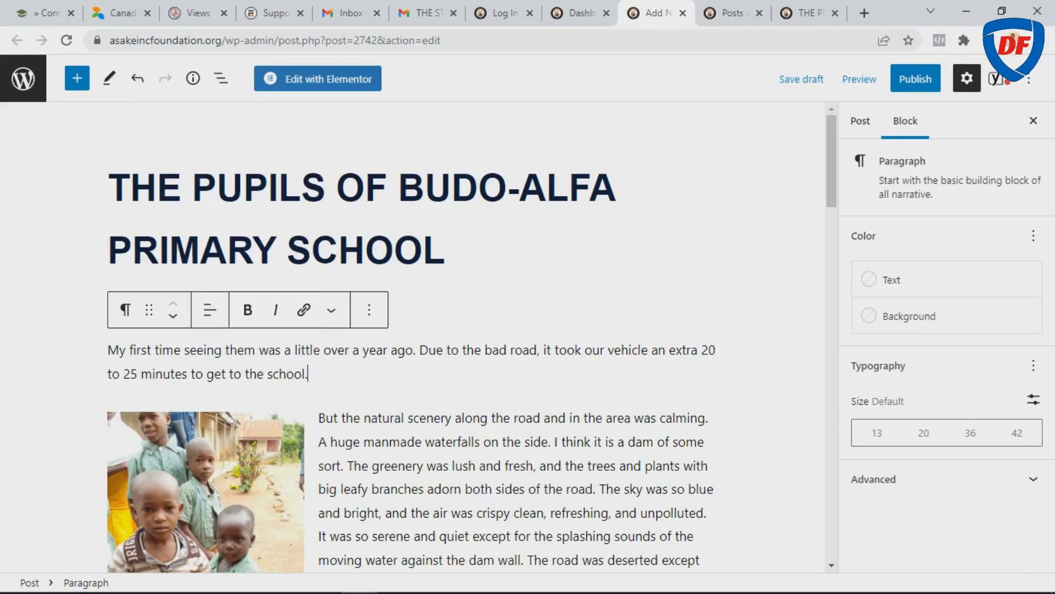
drag(309, 374, 108, 350)
key(ctrl+c)
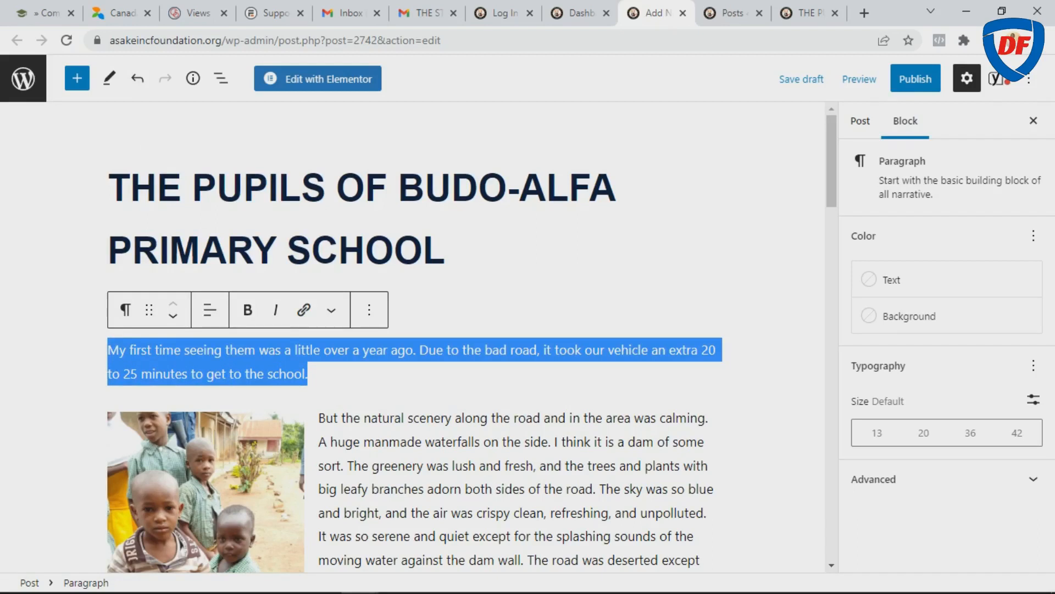
click(860, 121)
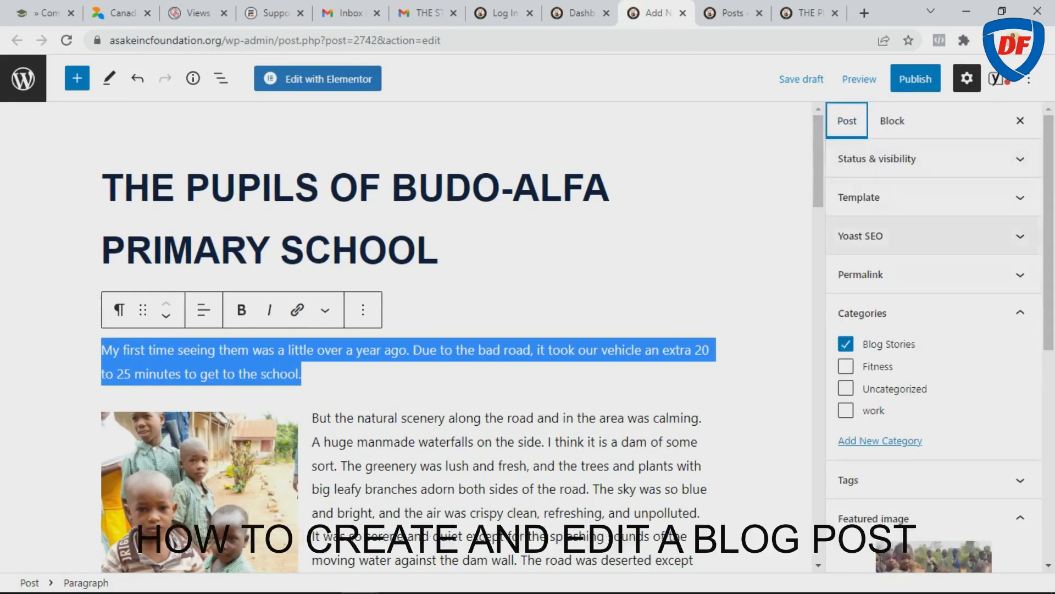
scroll(933, 341, down, 6)
click(933, 405)
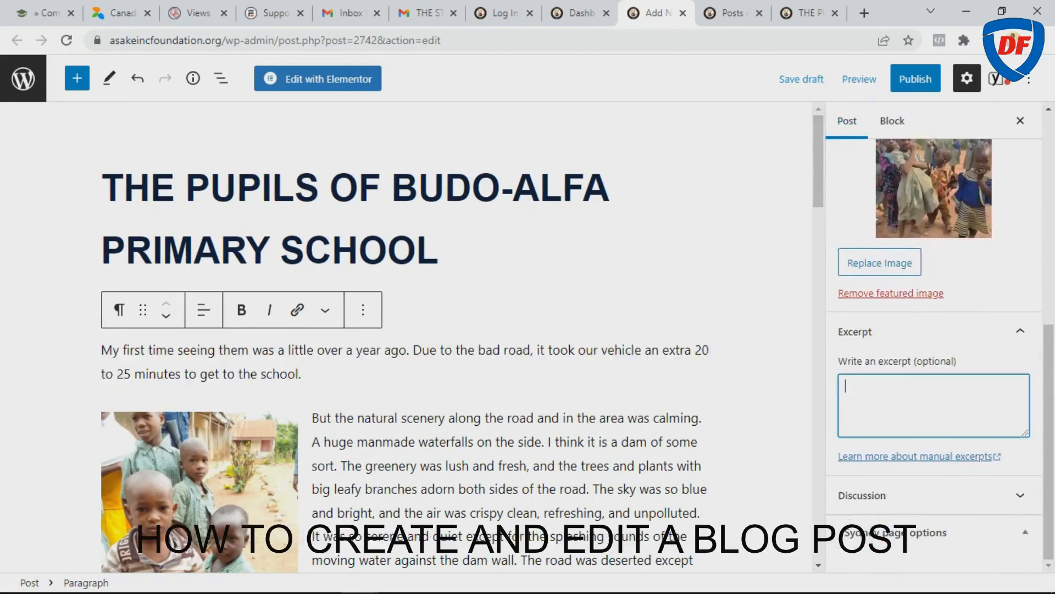
key(ctrl+v)
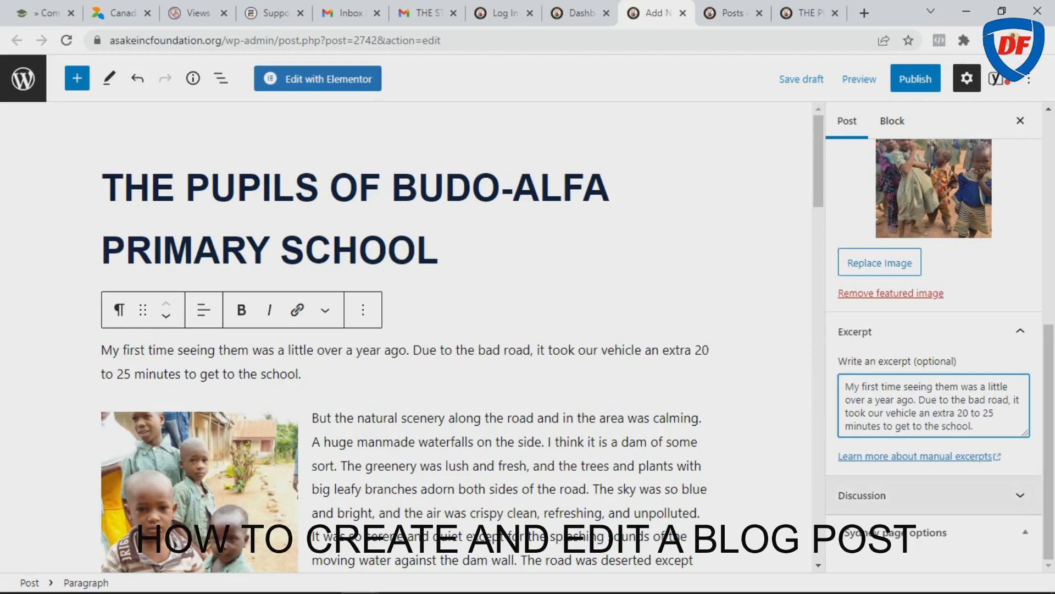
Disallow pingbacks and trackbacks in the post's discussion settings, and collapse the featured image settings.
click(934, 495)
scroll(934, 439, down, 1)
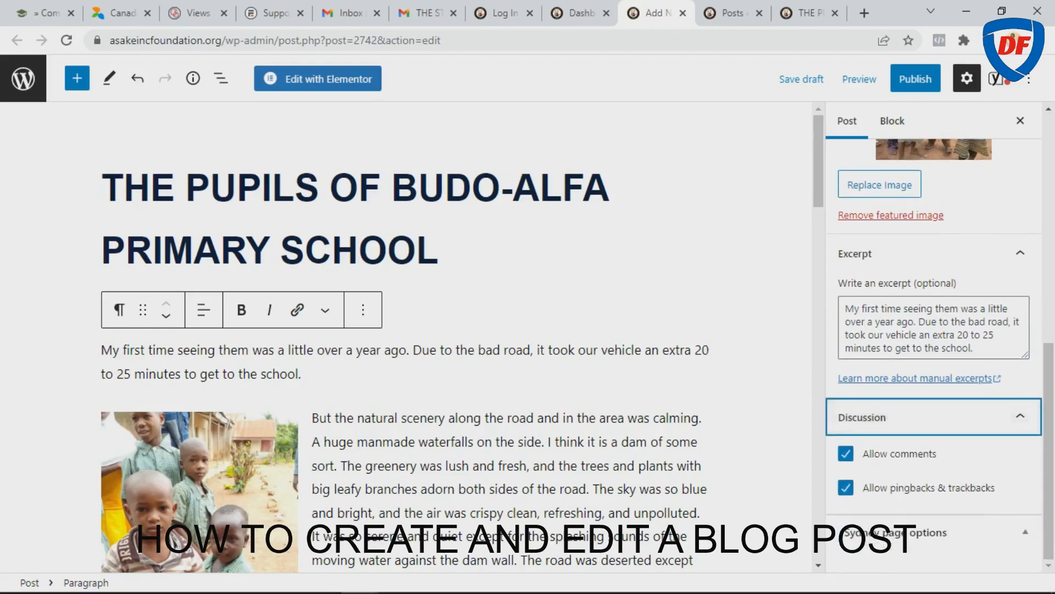
click(846, 488)
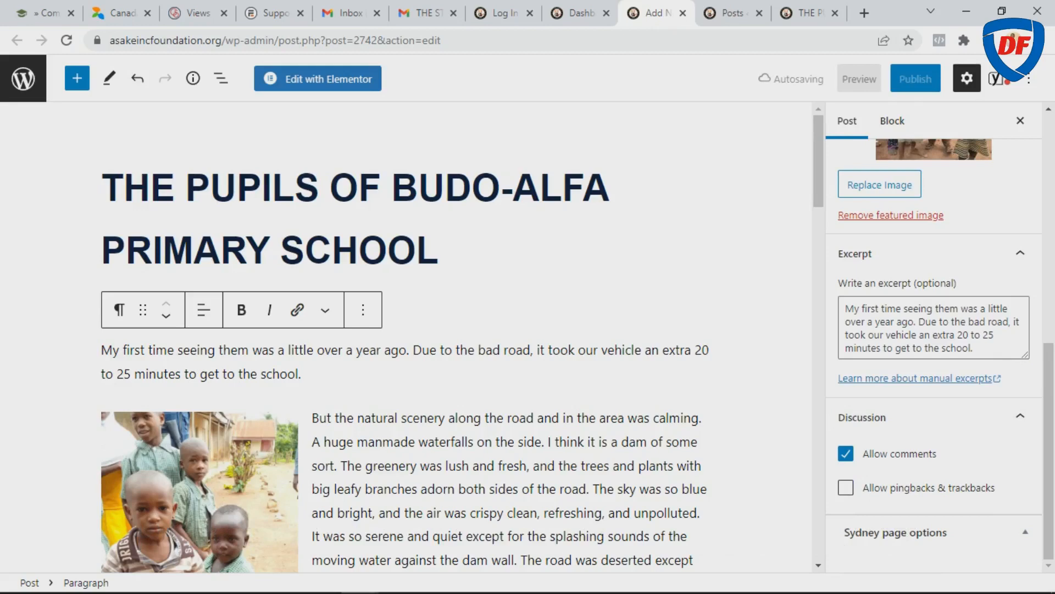
scroll(934, 352, up, 8)
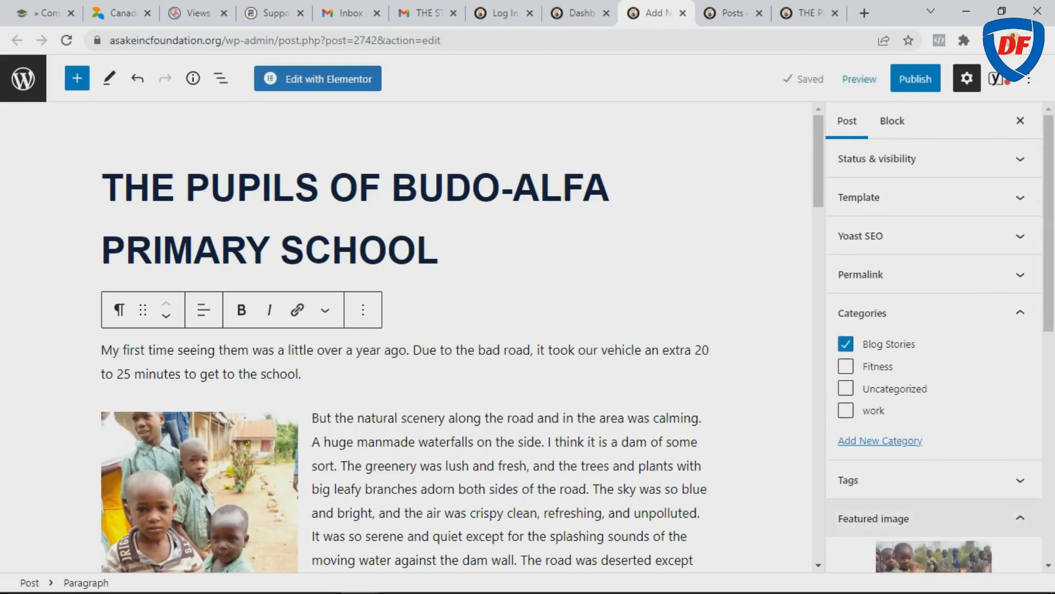
click(1020, 518)
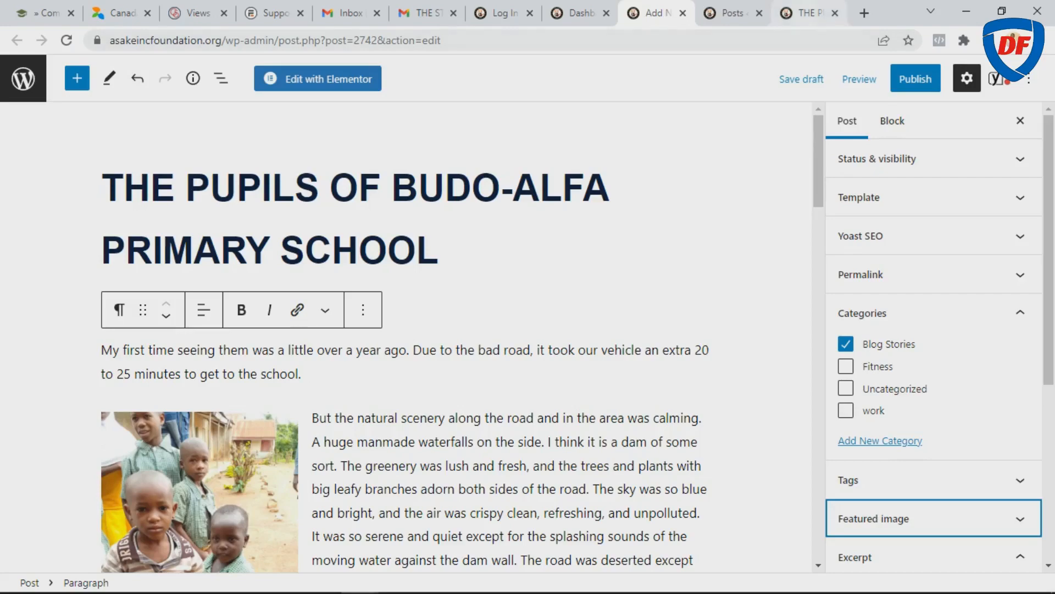
Review the live version of the Budo-Alfa post, examining its title, category, text and photo layout.
click(805, 13)
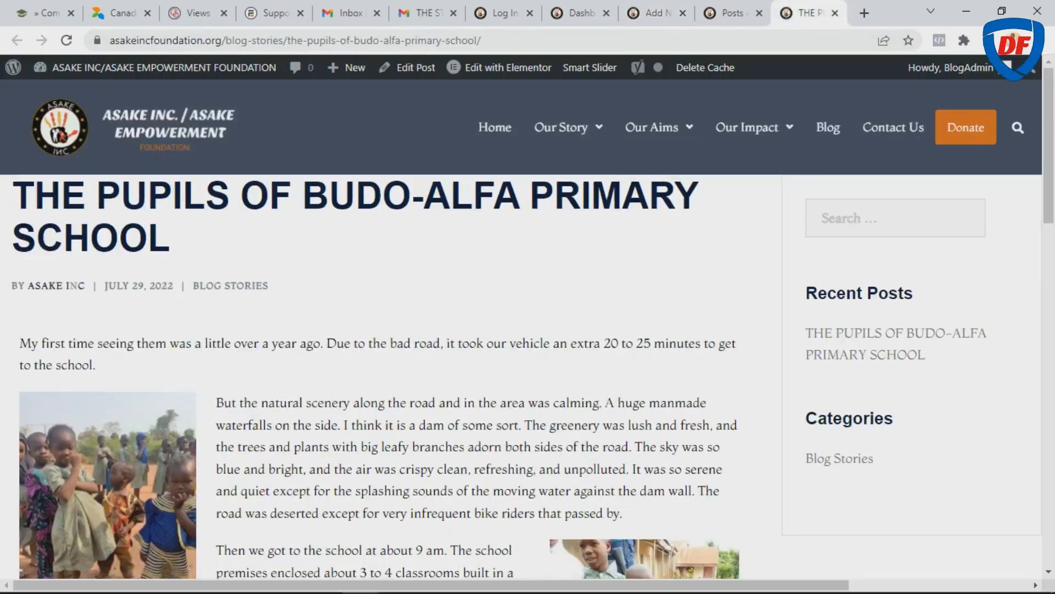
scroll(528, 330, down, 3)
scroll(528, 330, down, 7)
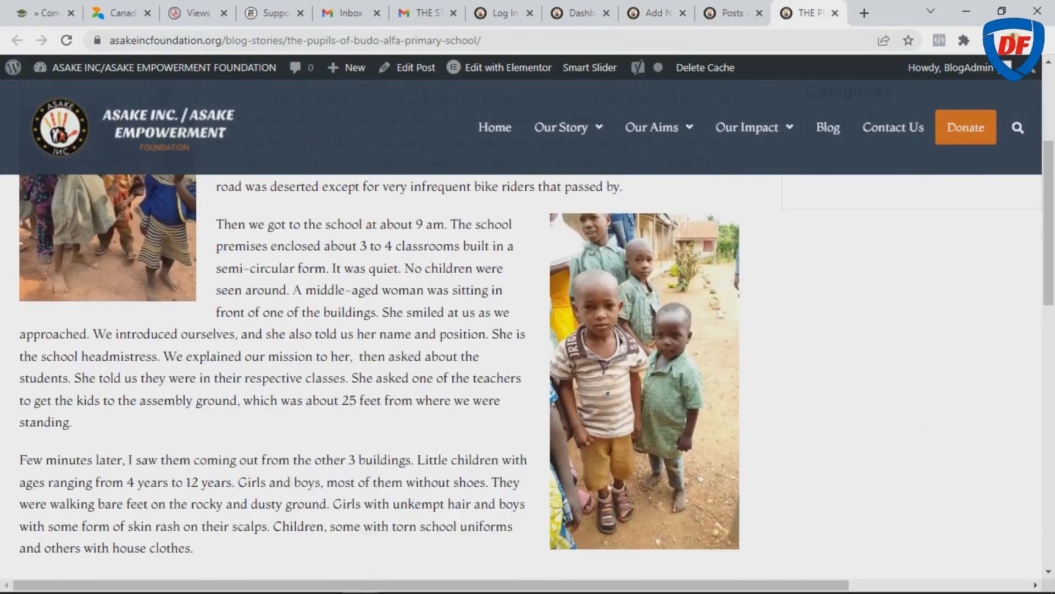
scroll(527, 330, up, 10)
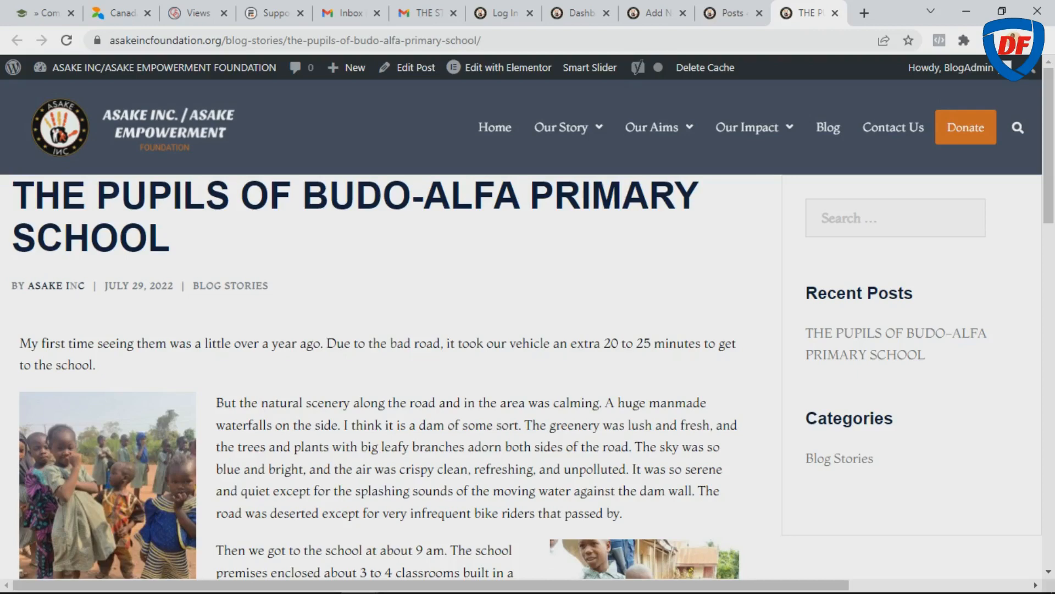
scroll(384, 357, down, 3)
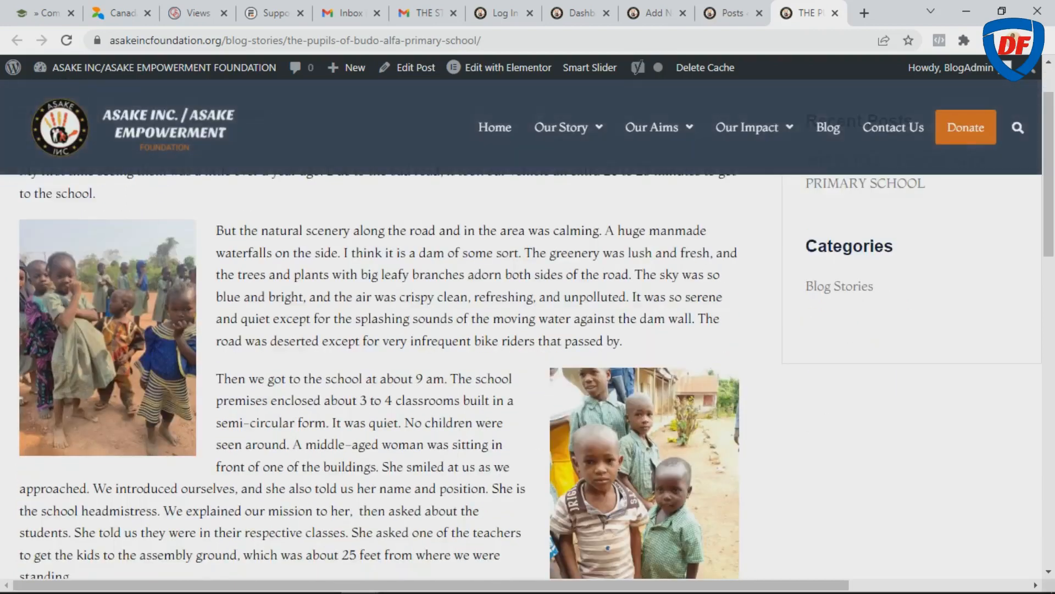
scroll(385, 357, up, 3)
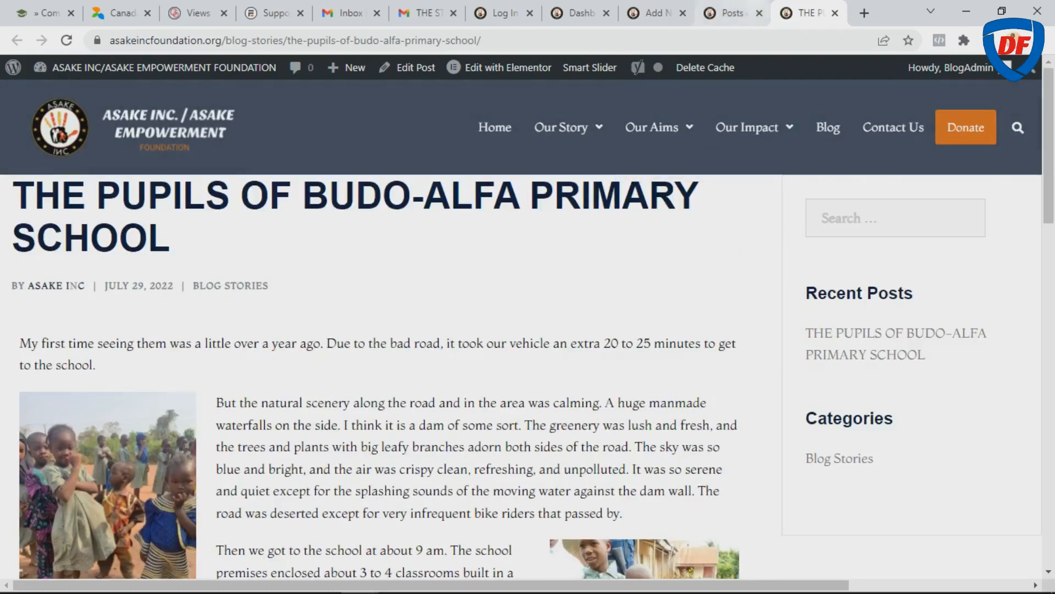
Open the published post "THE PUPILS OF BUDO-ALFA PRIMARY SCHOOL" from the posts list for editing in a new browser tab.
click(732, 13)
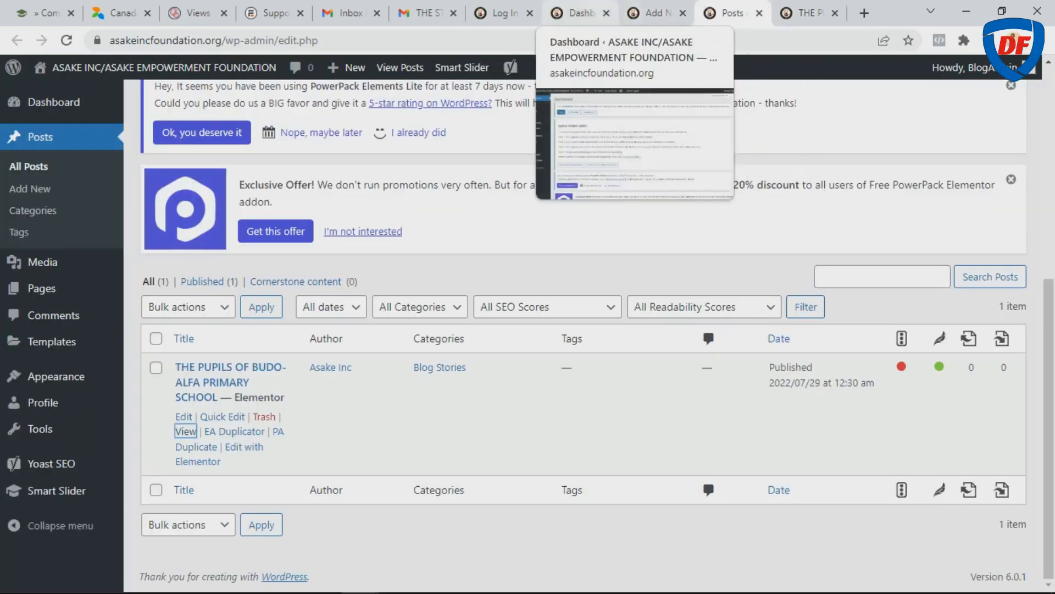
click(577, 13)
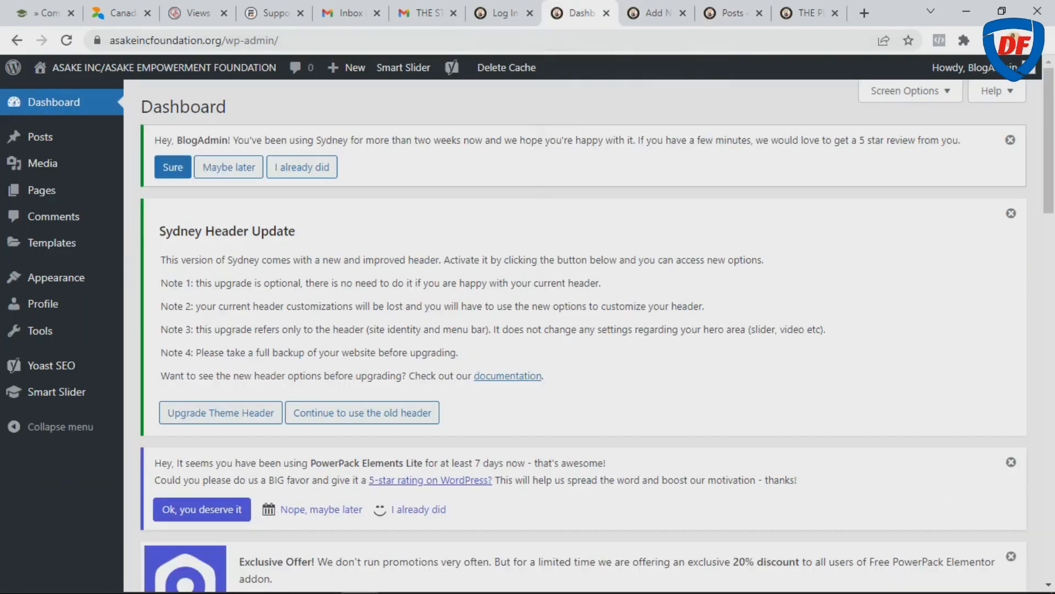
mouse_move(40, 137)
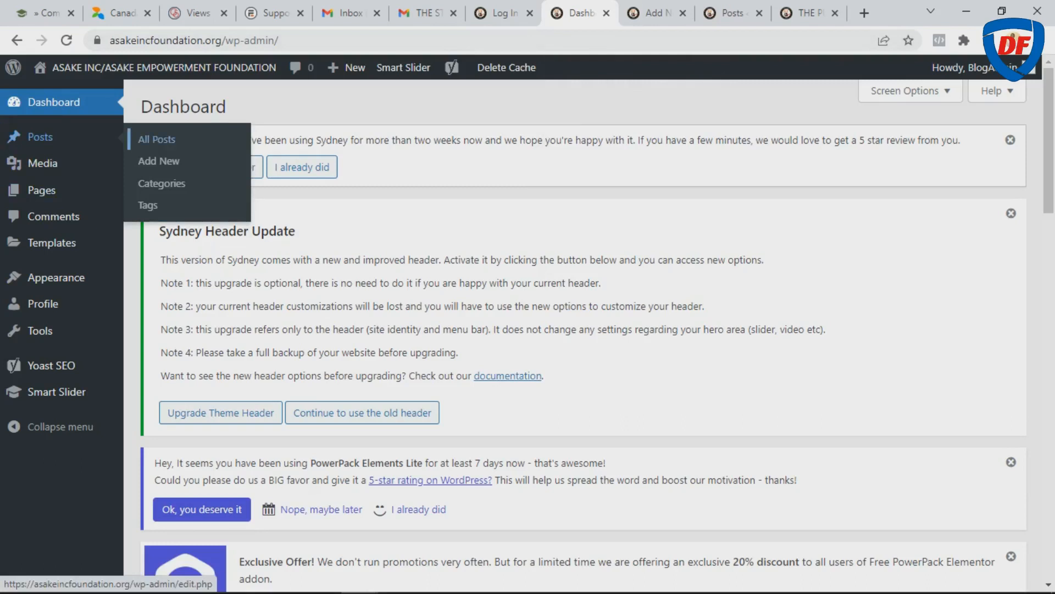
click(732, 13)
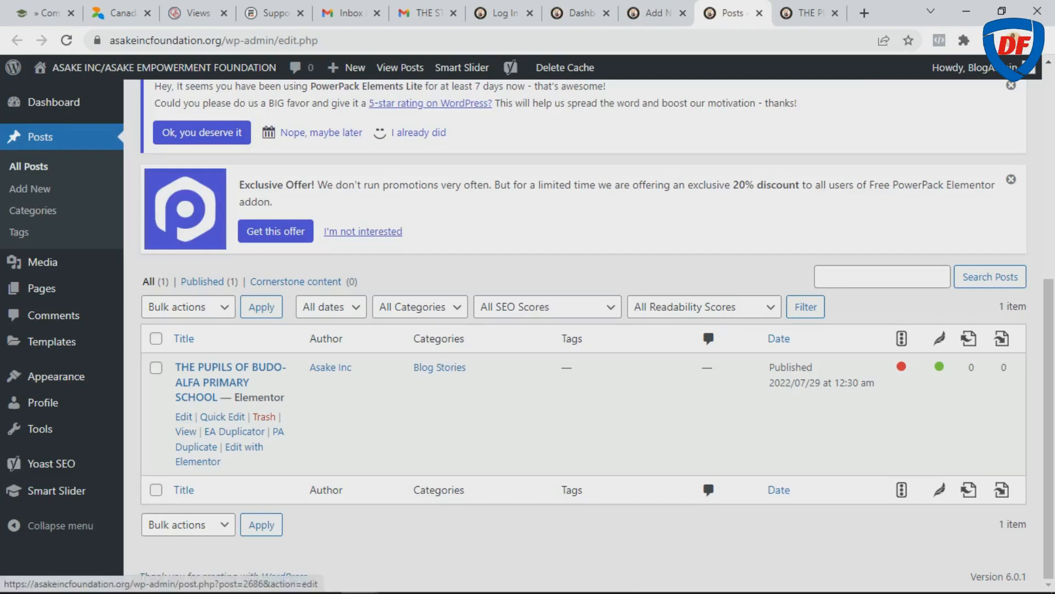
right_click(182, 417)
click(239, 430)
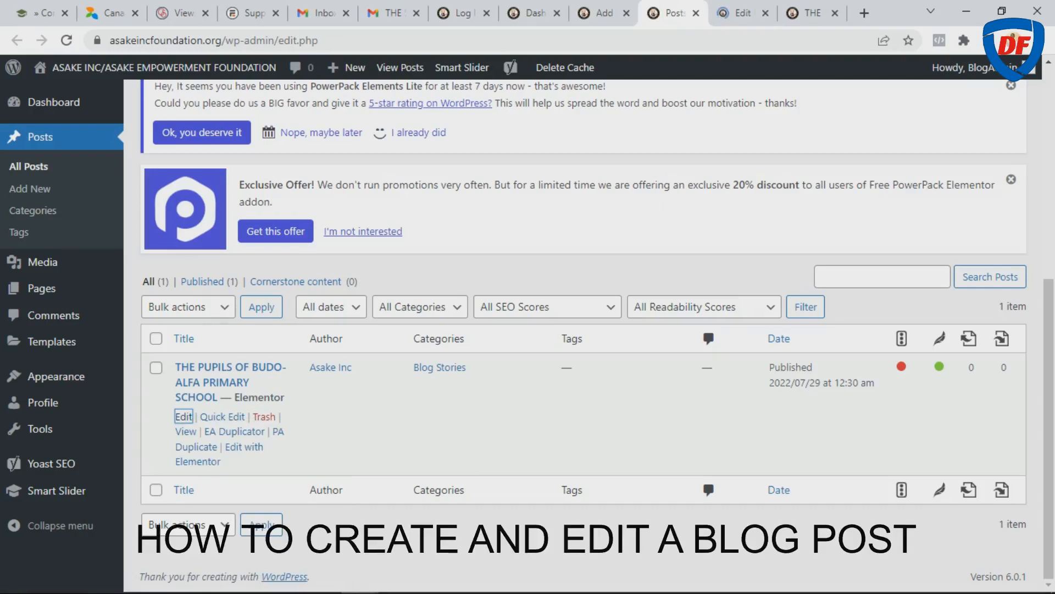
click(745, 12)
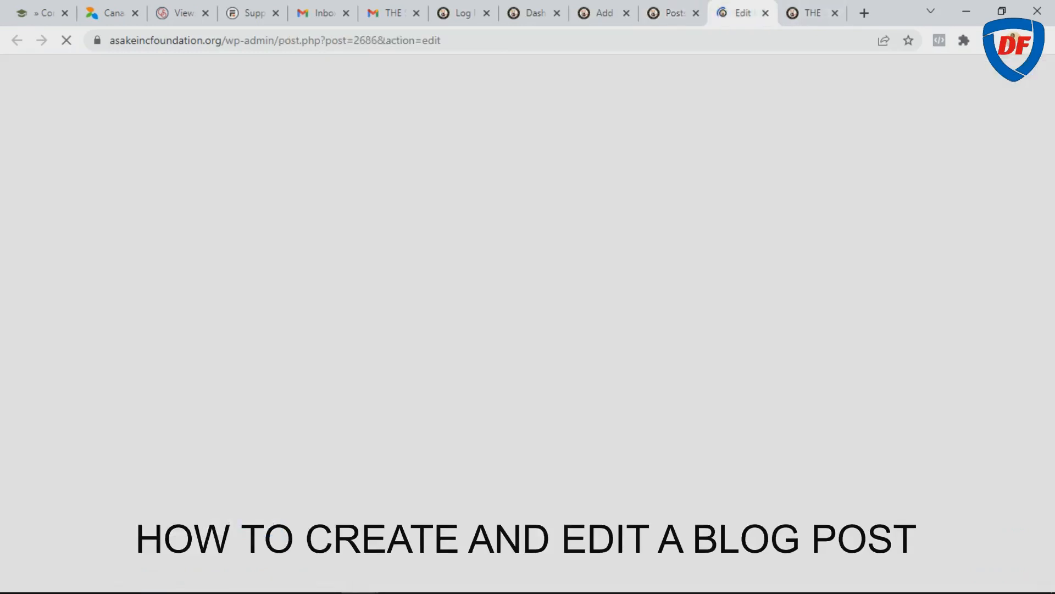